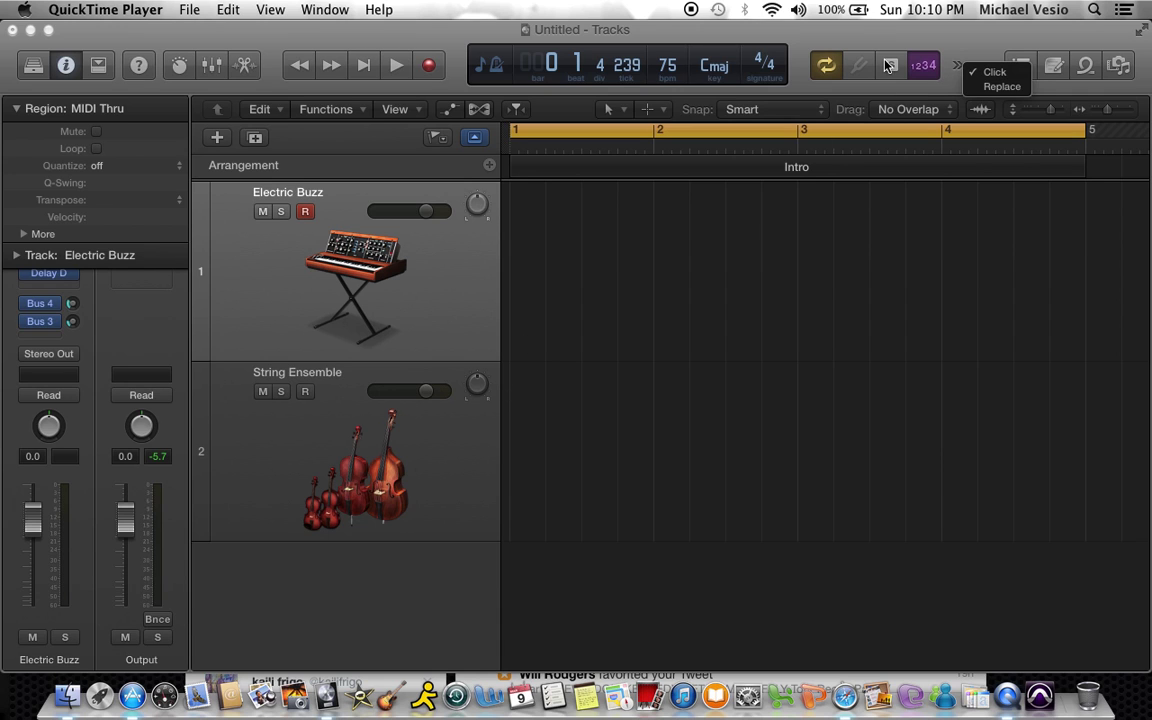
- Toggle the Musical Typing keyboard with Cmd-K and play test notes J and G on Electric Buzz
click(955, 68)
key(super+k)
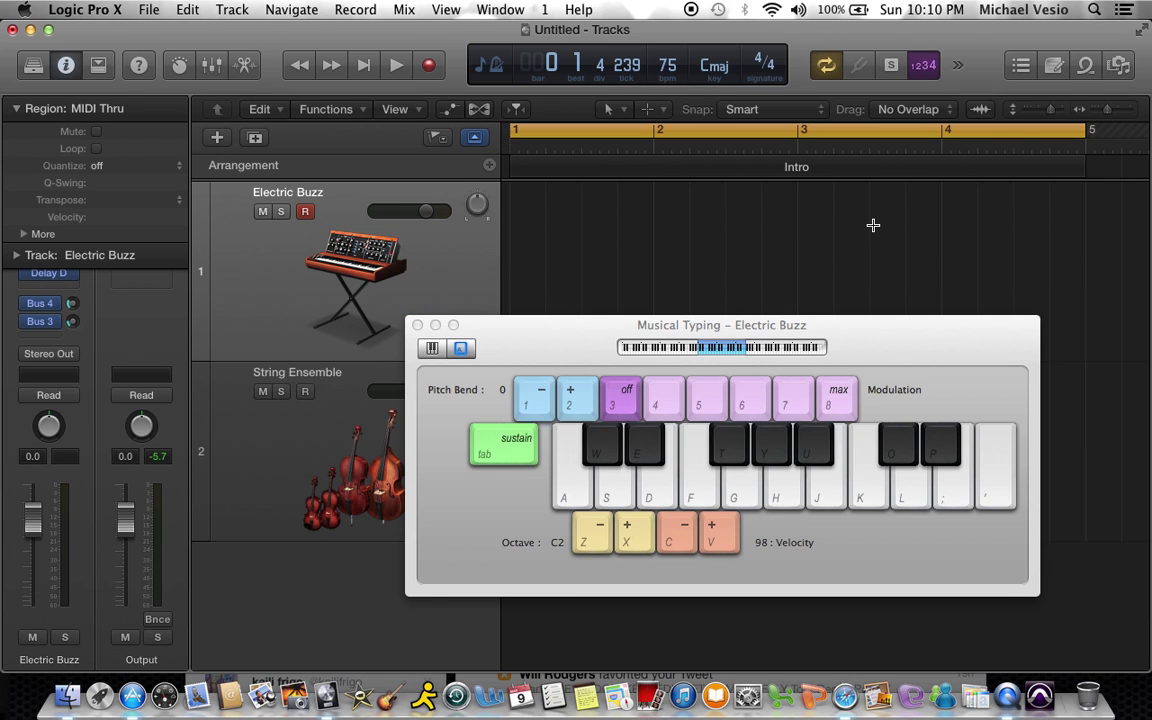
key(super+k)
key(super+k)
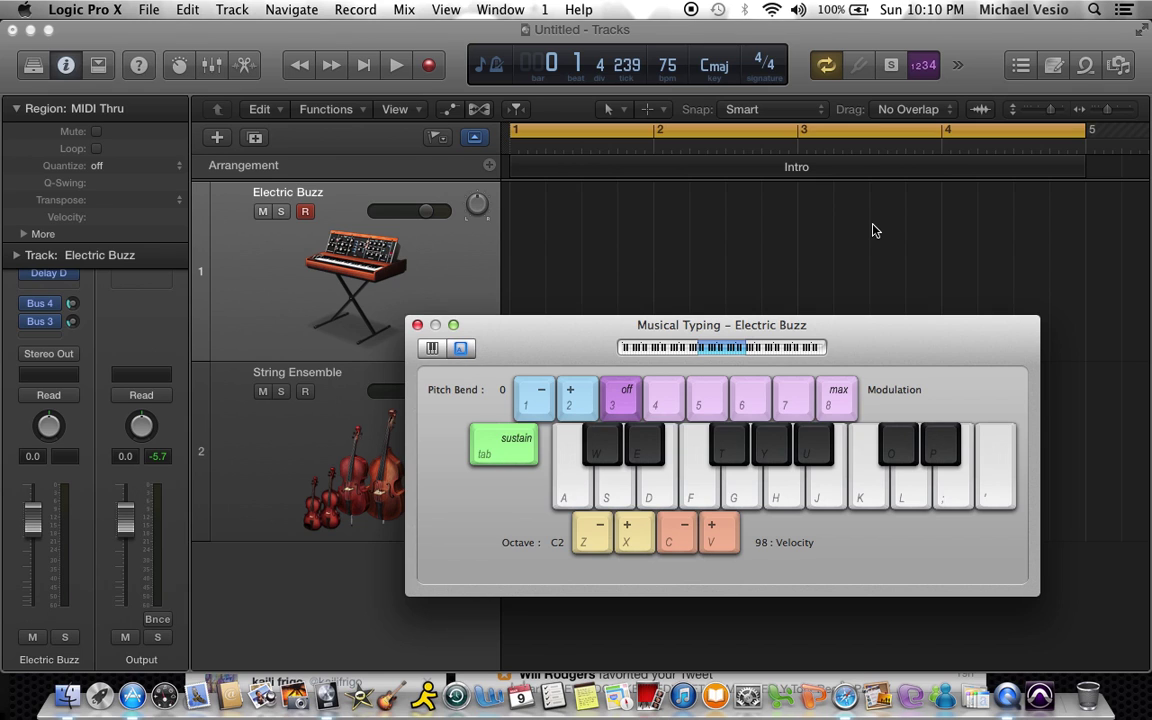
key(j)
key(g)
- Move the Musical Typing window lower on screen and play test notes D and F
drag(892, 318, 782, 393)
key(d)
key(f)
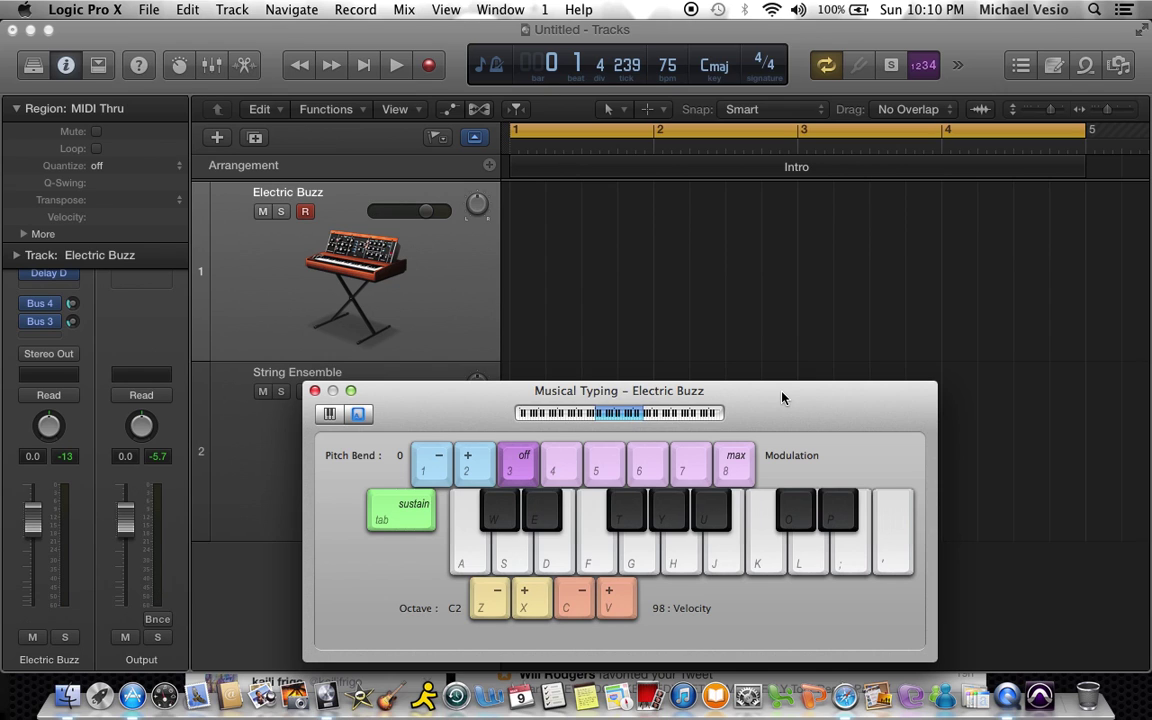
- Record the H-F-D-S melody three times into an Electric Buzz region across bars 1–4
key(space)
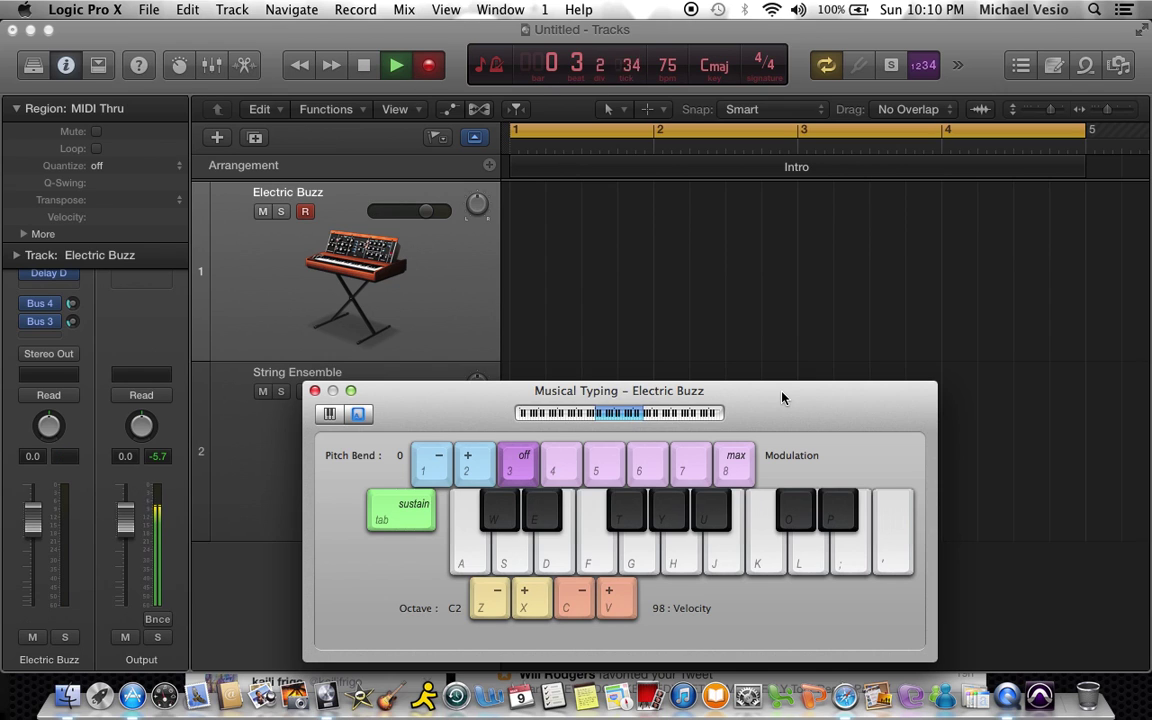
key(h)
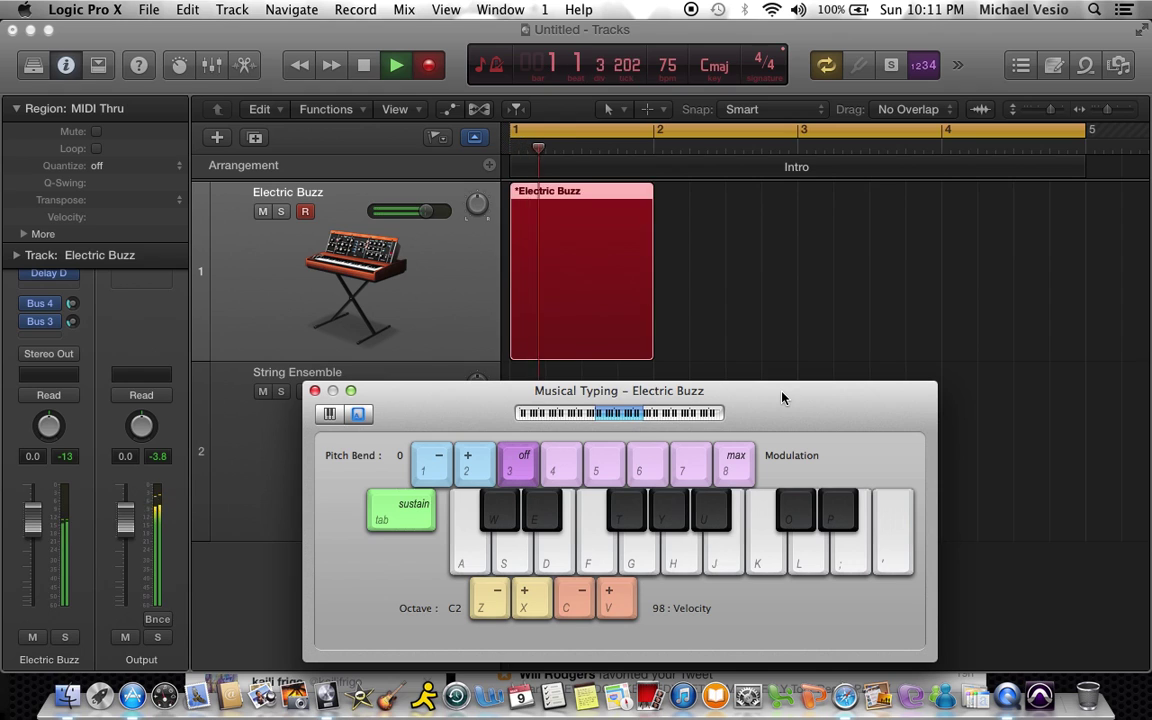
key(f)
key(d)
key(s)
key(h)
key(f)
key(d)
key(s)
key(h)
key(f)
key(d)
key(s)
key(space)
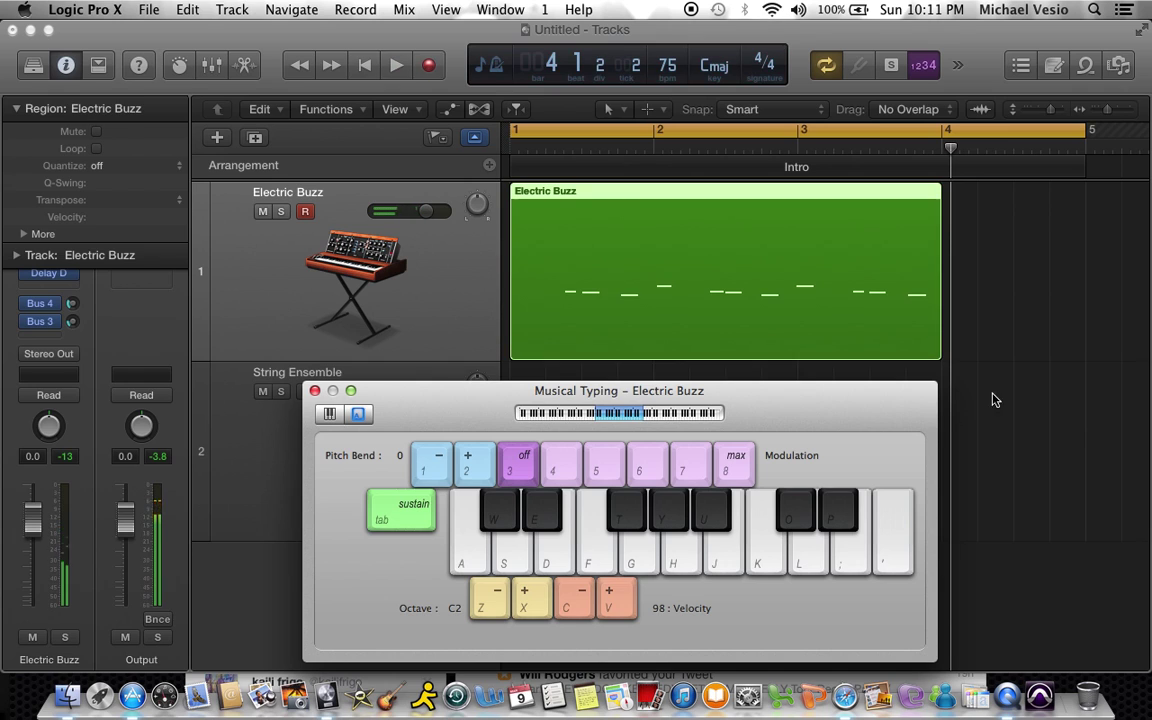
- Close Musical Typing and set the Electric Buzz region's quantize to 1/16 Note
click(314, 390)
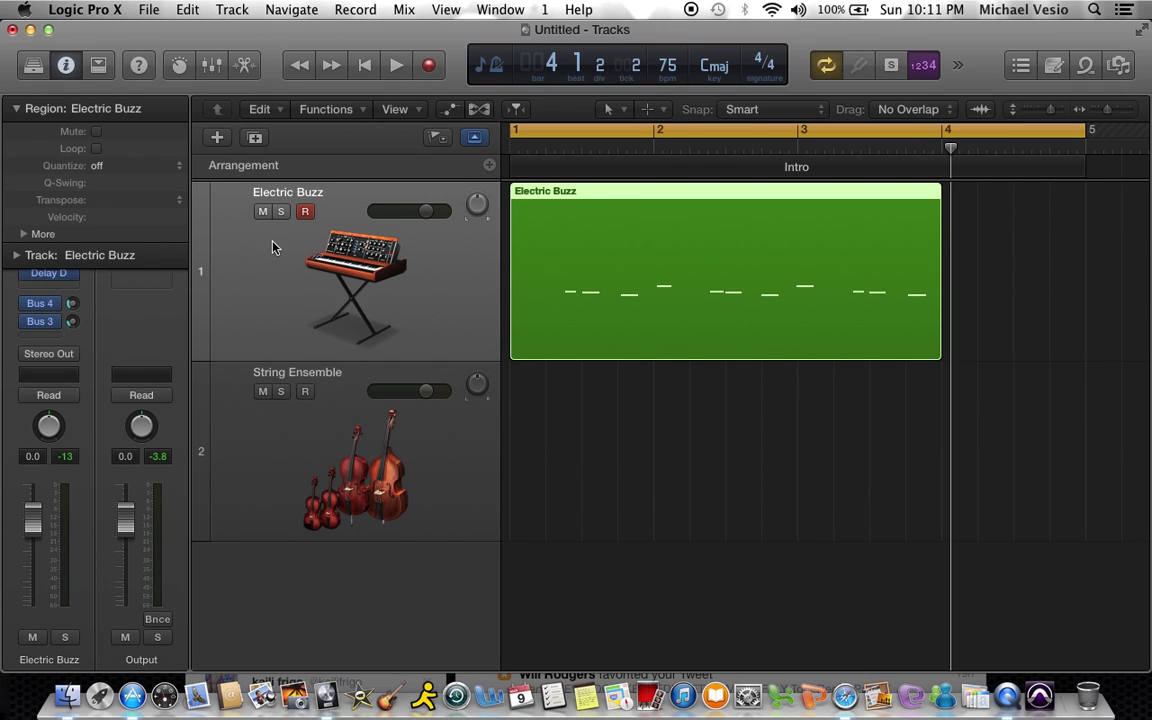
click(118, 167)
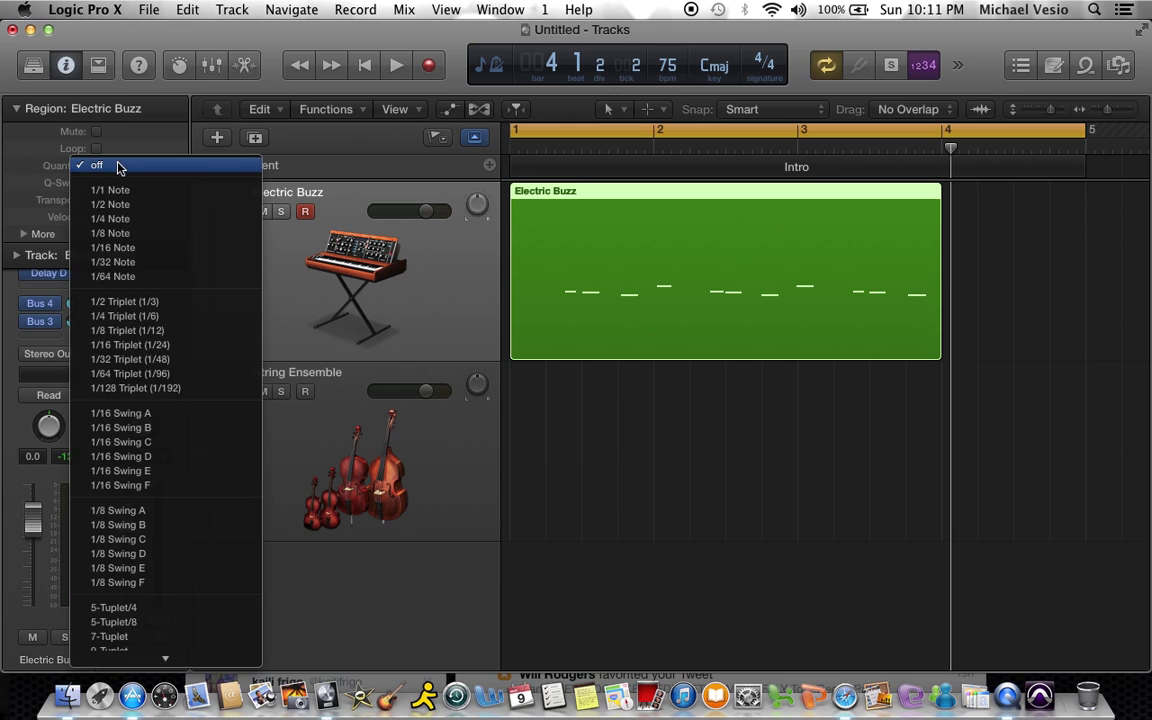
click(400, 295)
click(330, 368)
click(318, 290)
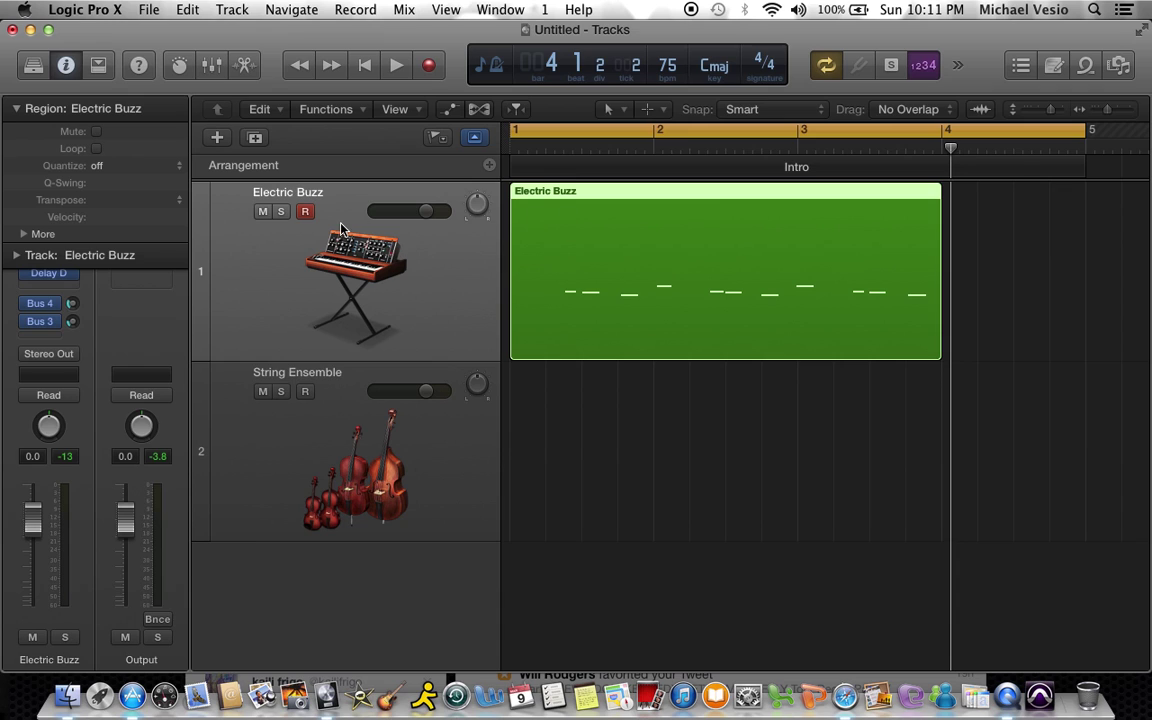
click(66, 66)
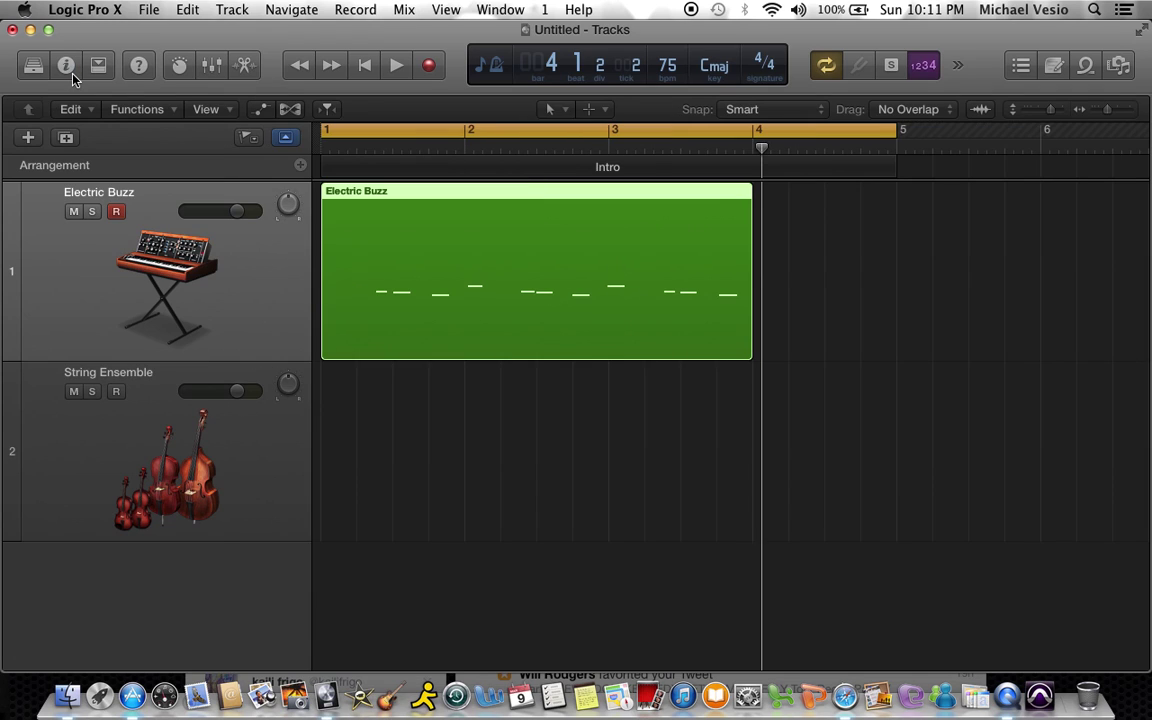
click(66, 66)
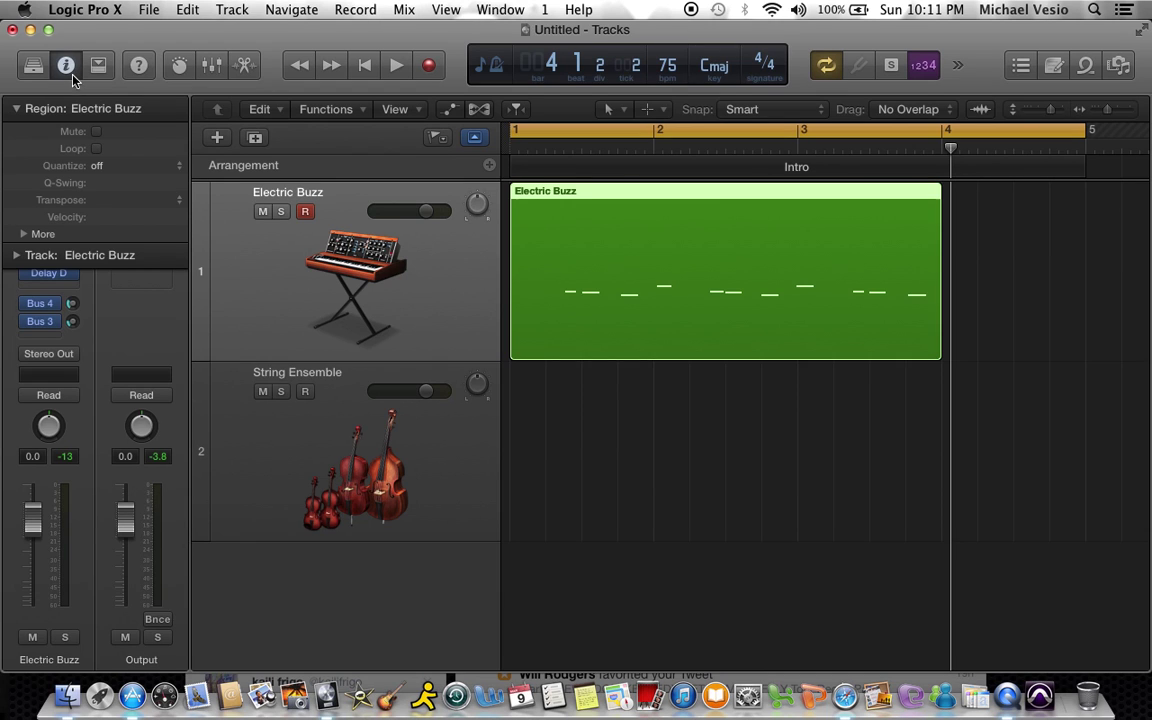
click(120, 168)
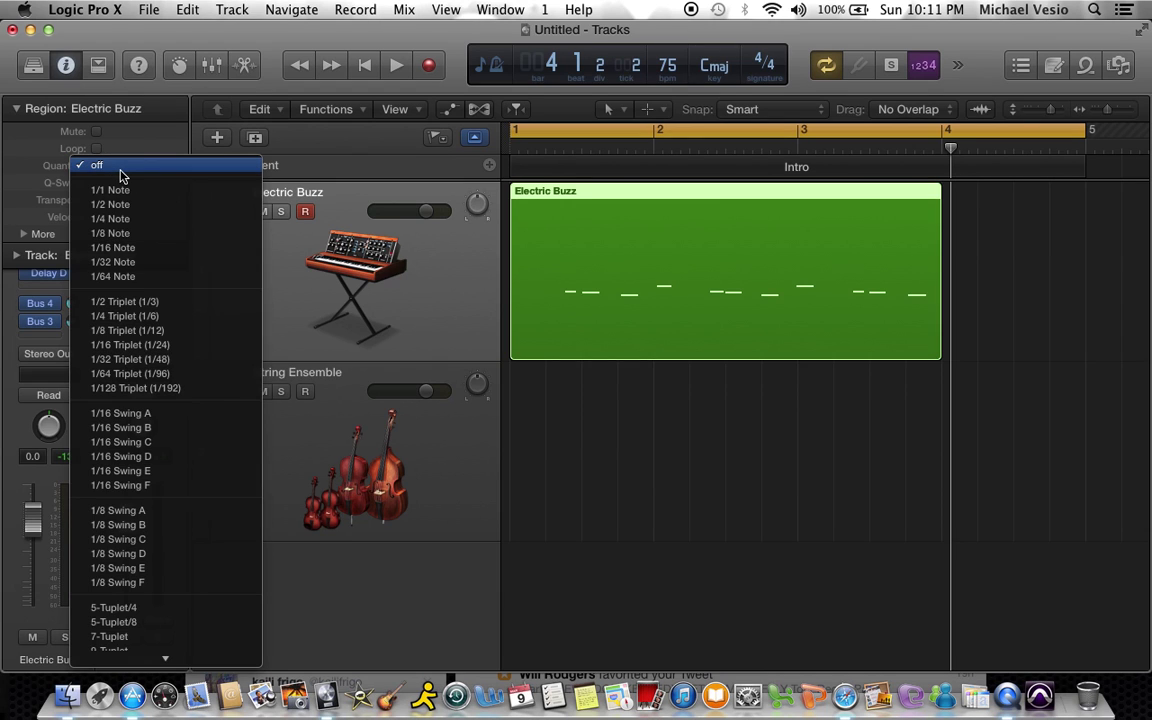
click(140, 248)
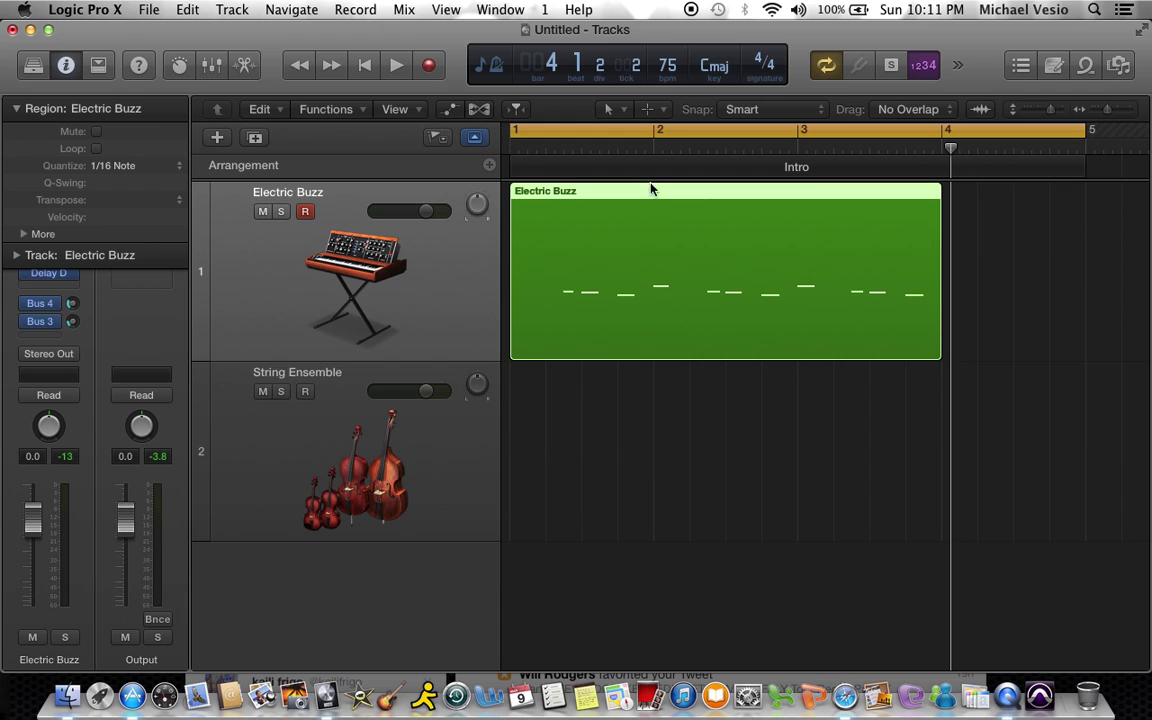
- Set the cycle range to bars 2–4 and play the quantized region
drag(1085, 135, 938, 167)
key(space)
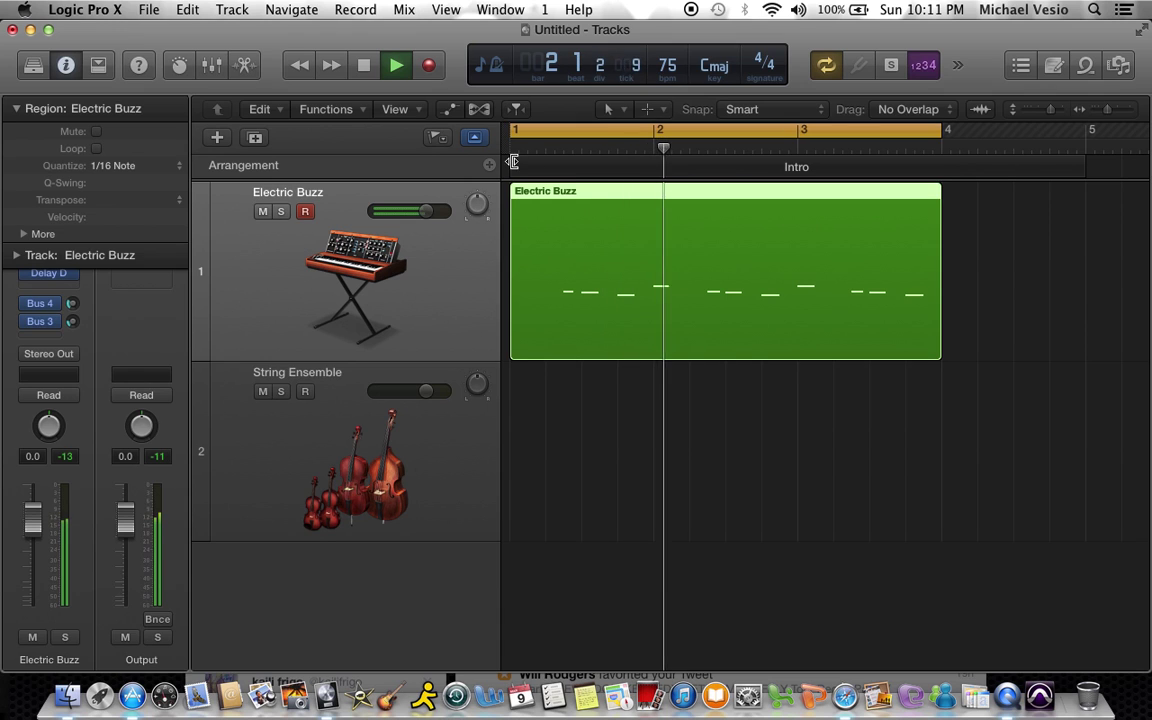
drag(513, 131, 649, 222)
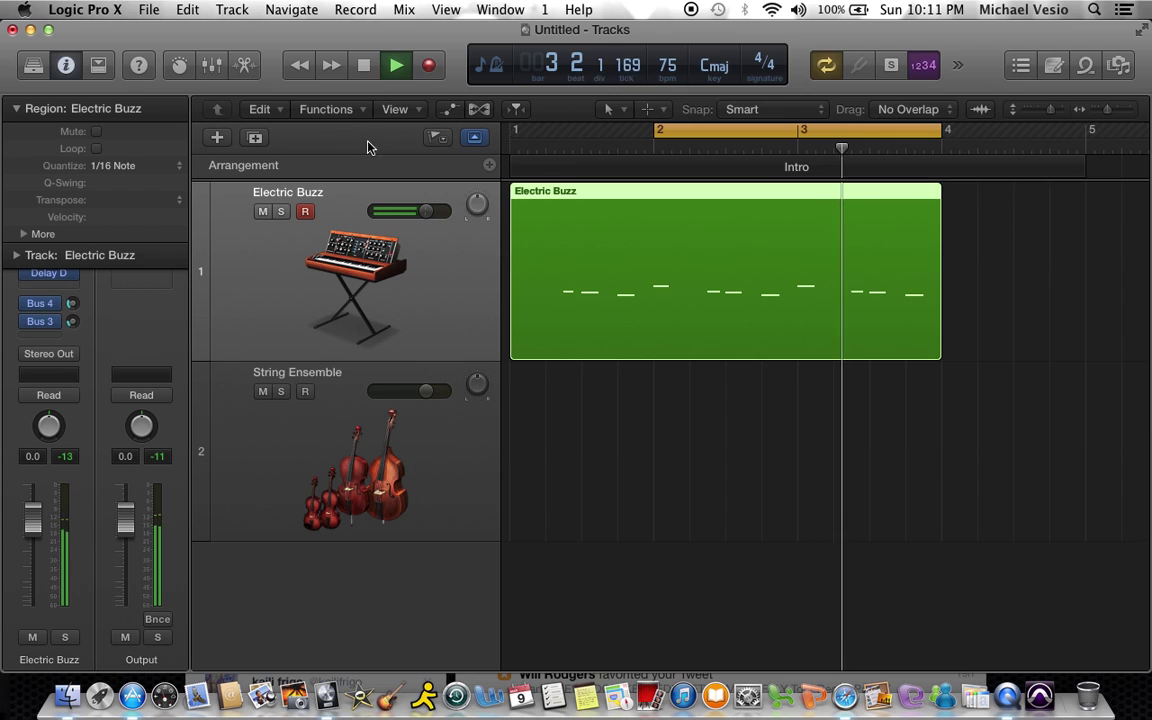
key(space)
- Try the region quantize at 1/16 Swing F and listen to it
click(141, 166)
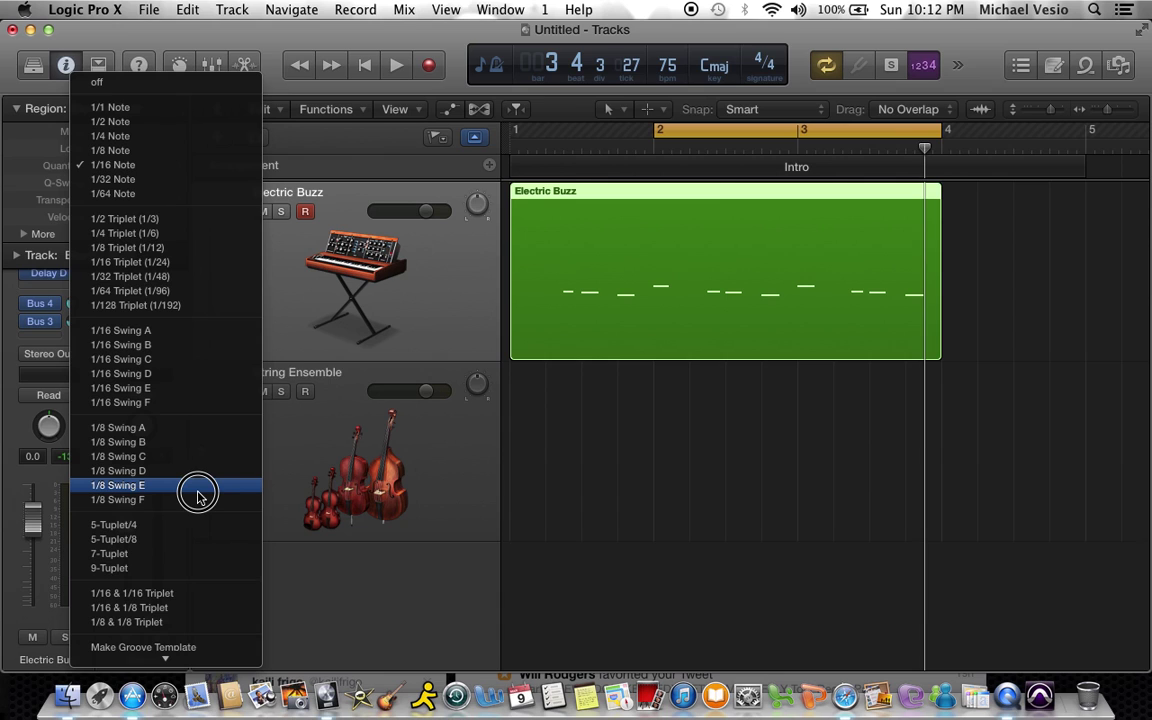
click(218, 403)
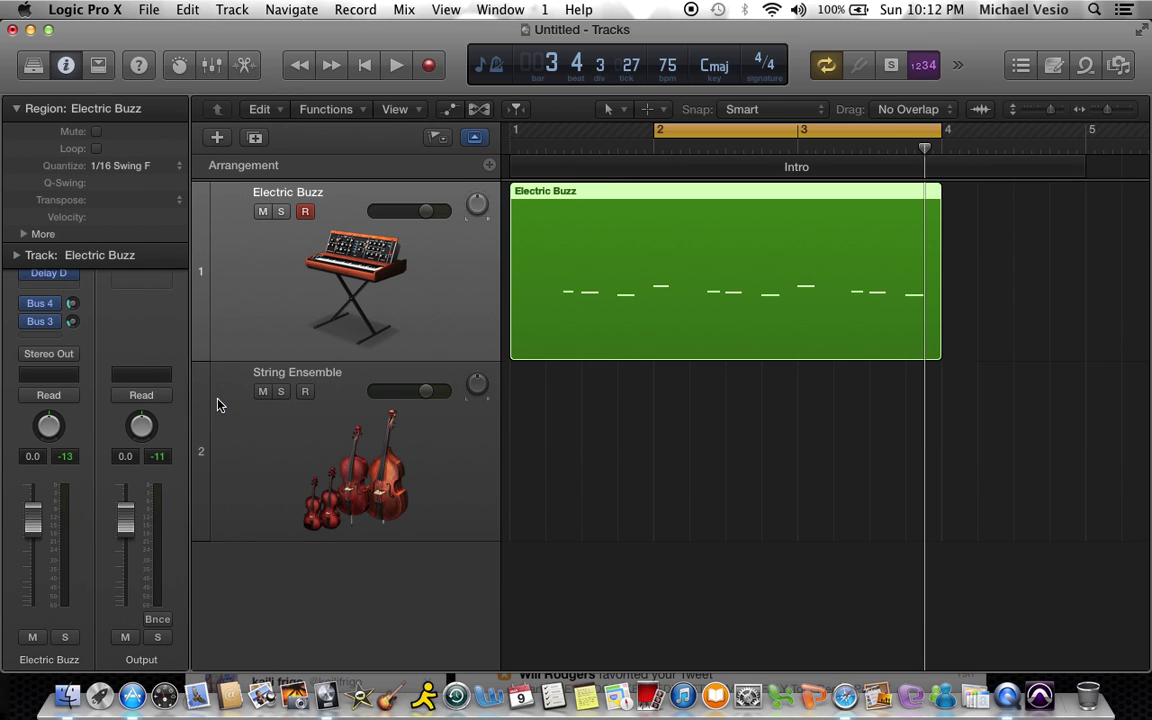
key(space)
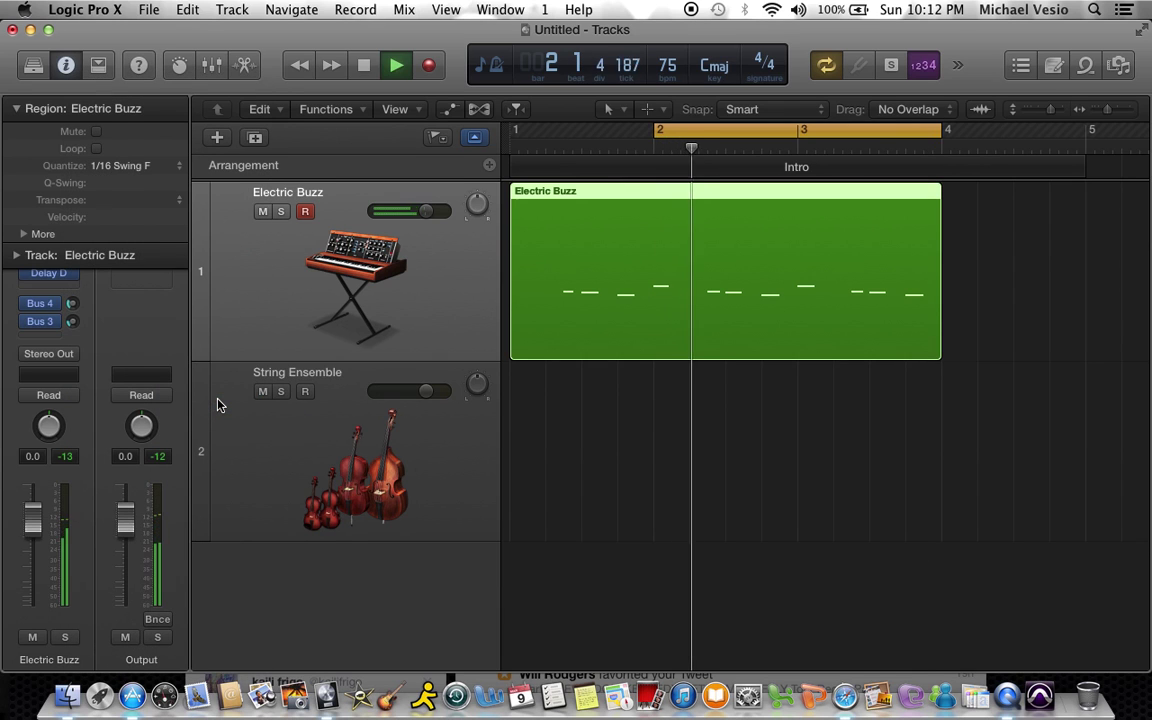
key(space)
- Change the region quantize to 1/8 Swing F and play it back
click(120, 166)
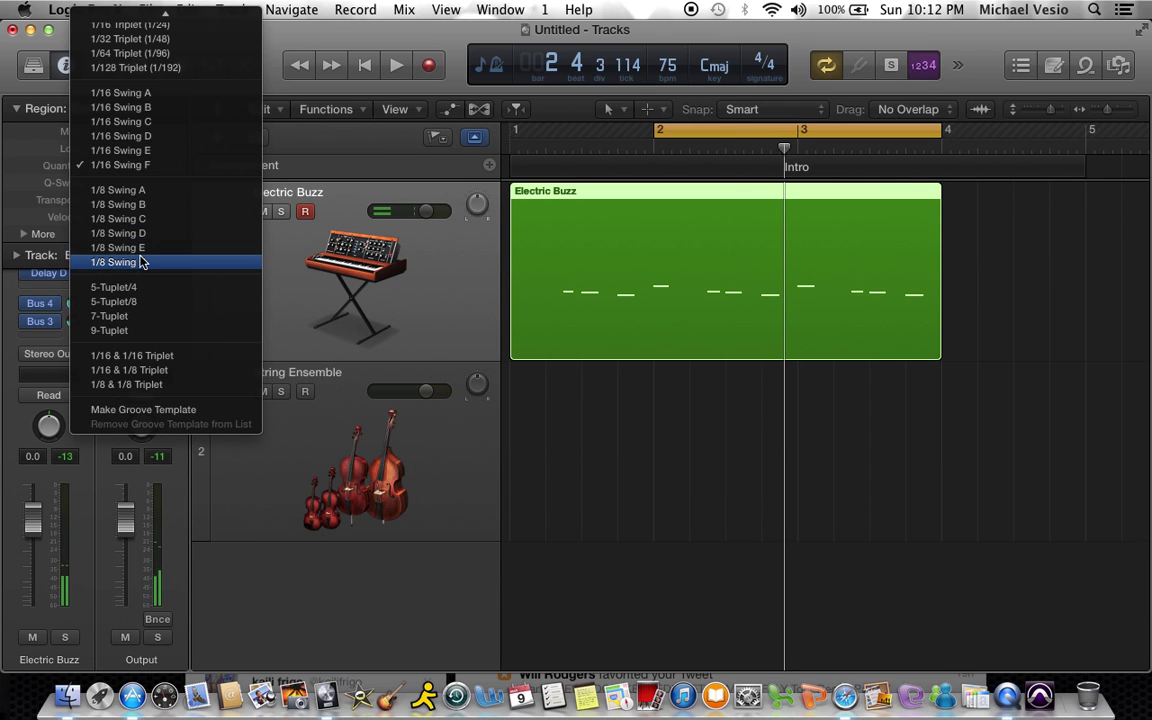
click(141, 262)
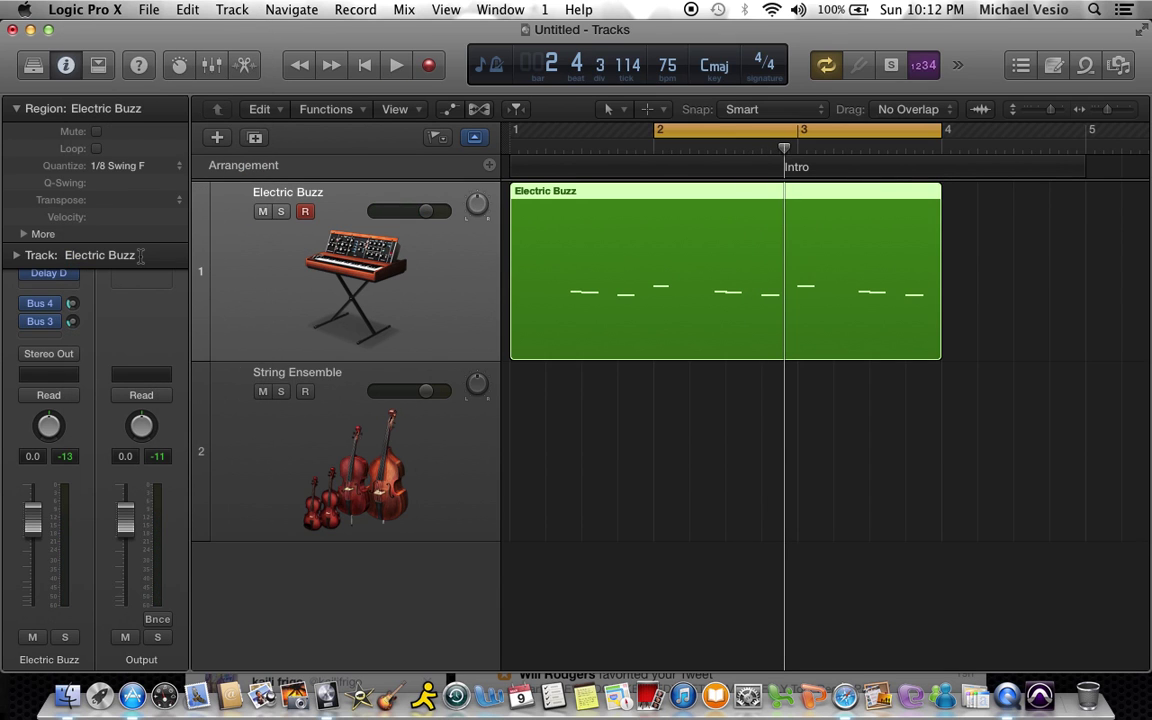
click(138, 176)
click(138, 172)
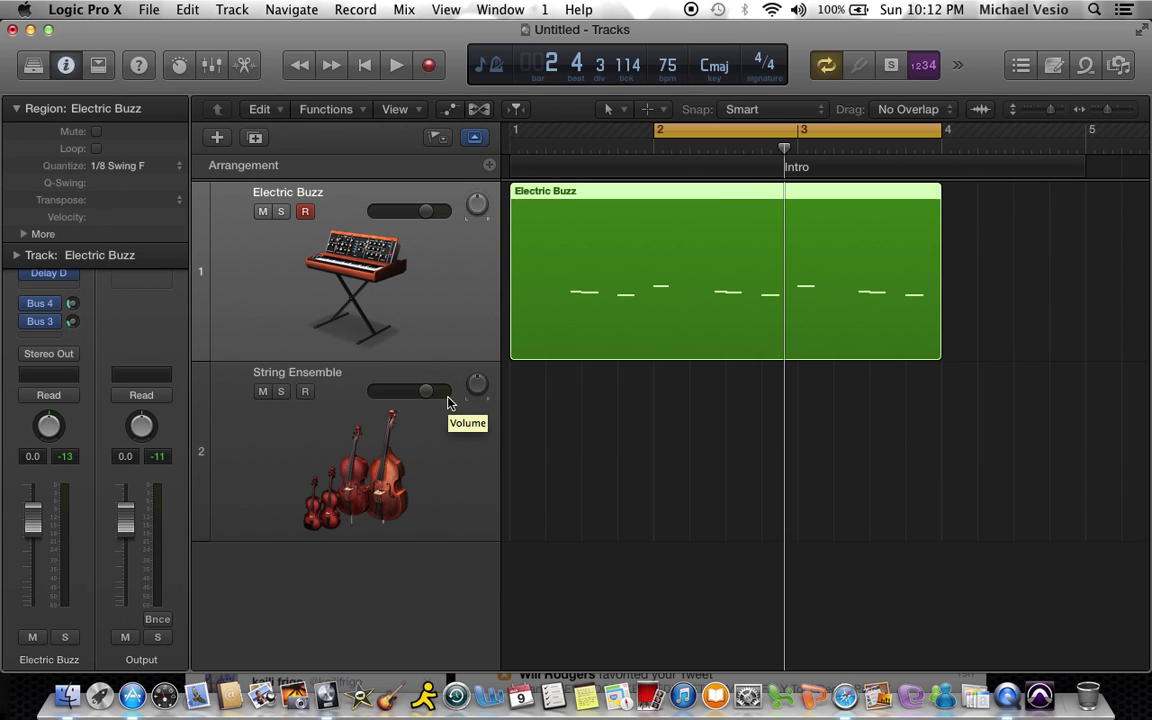
key(space)
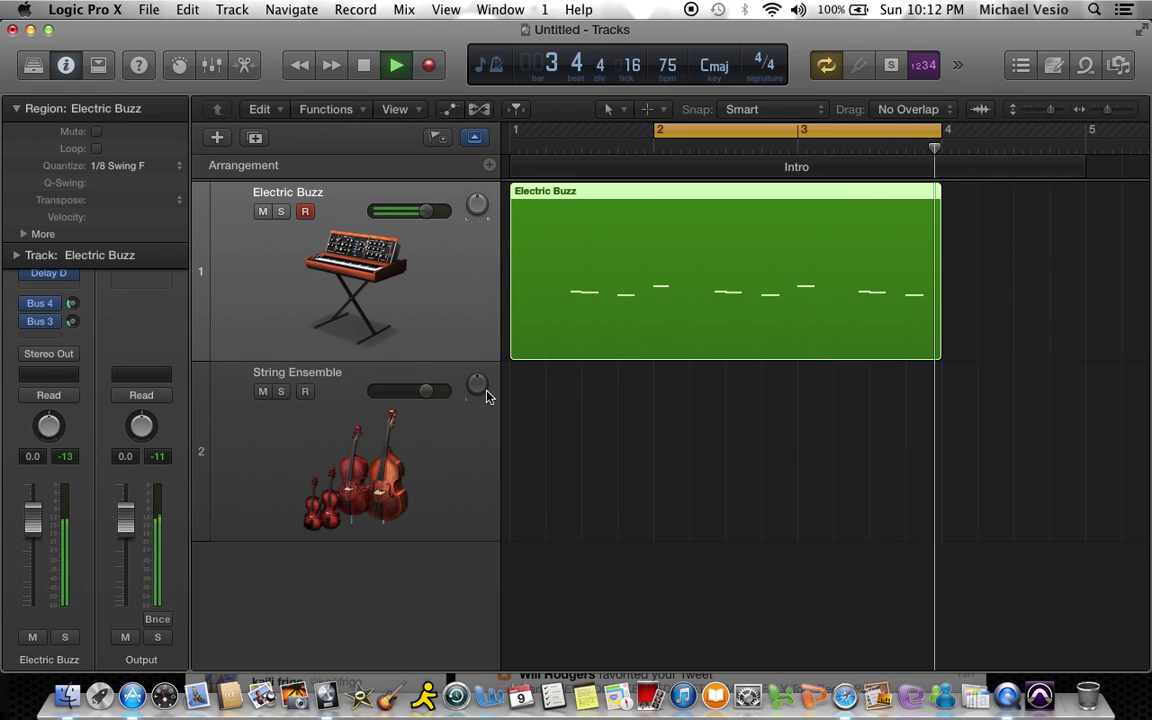
key(space)
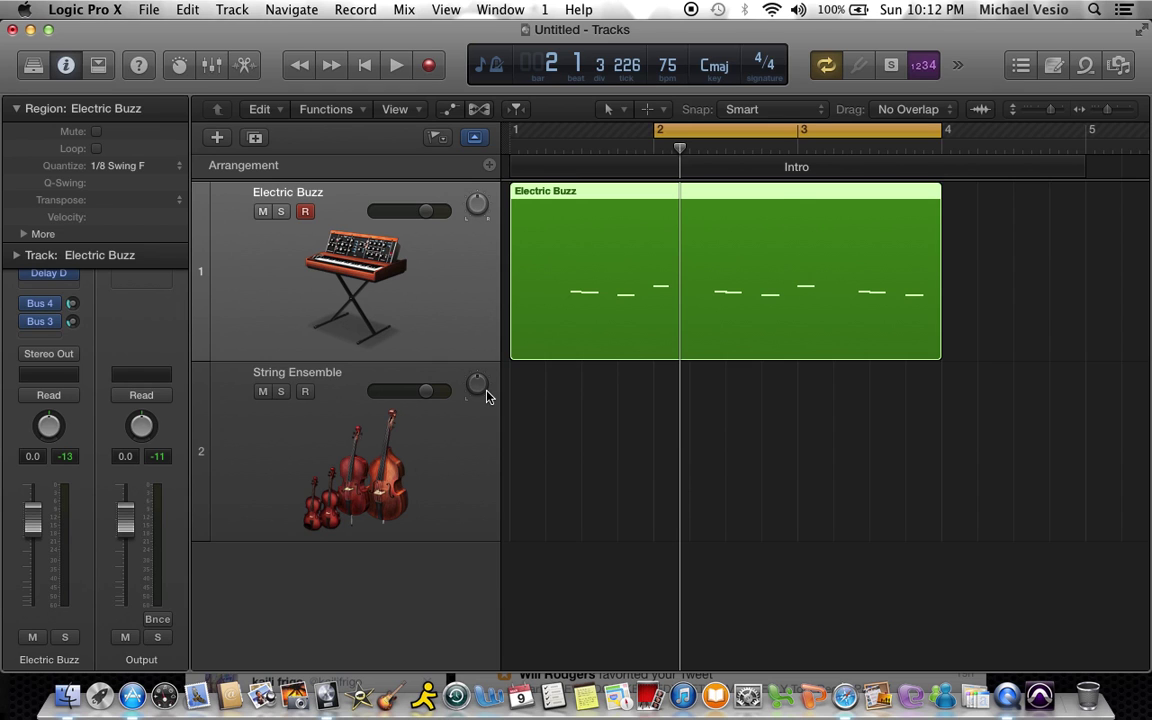
- In the Piano Roll, quantize the two notes near bar 2.3 to 1/16 Note and play them
key(p)
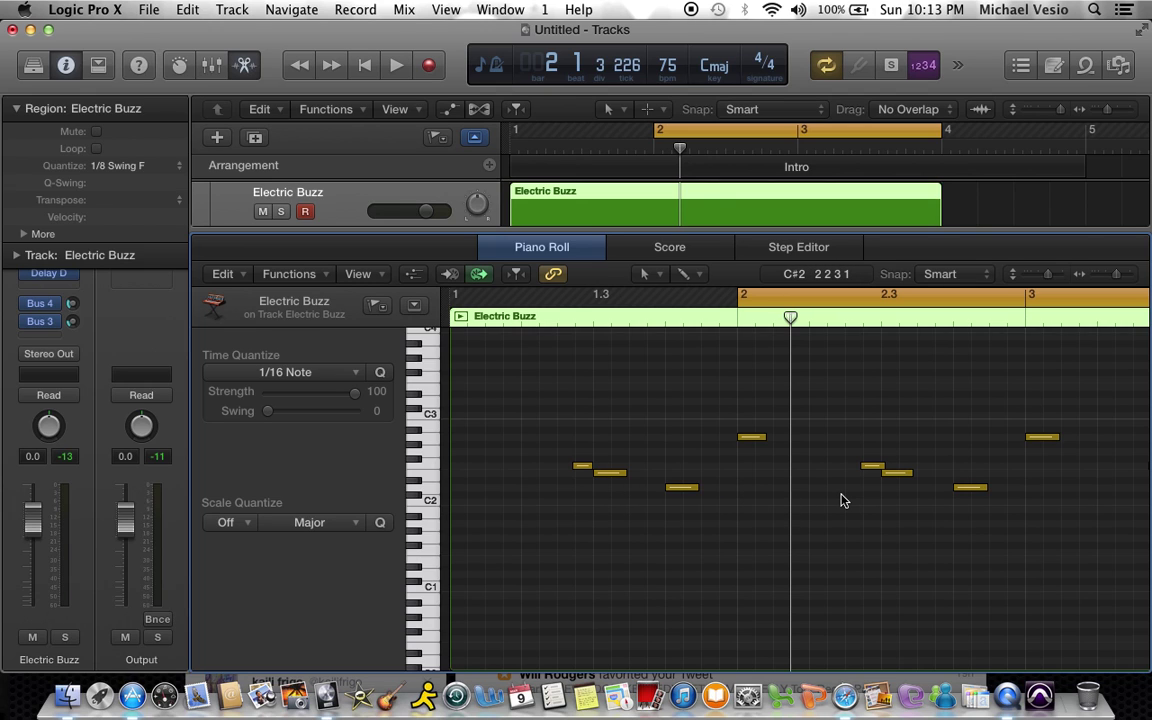
drag(850, 500, 848, 542)
click(270, 374)
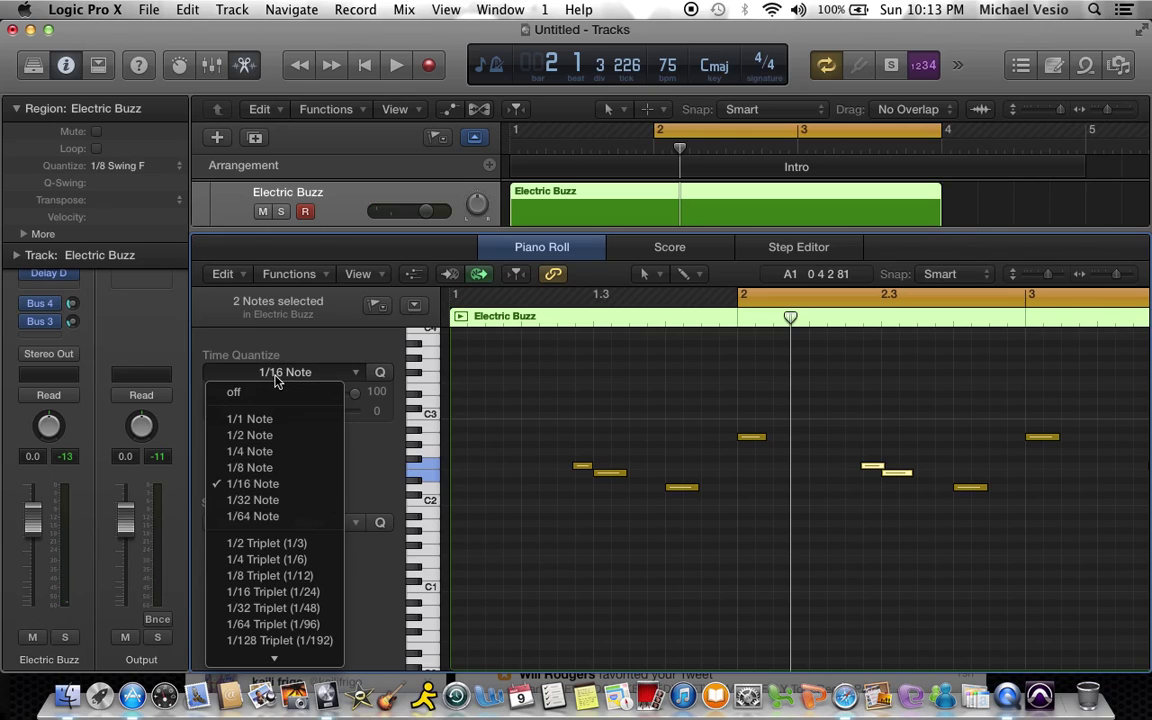
click(277, 486)
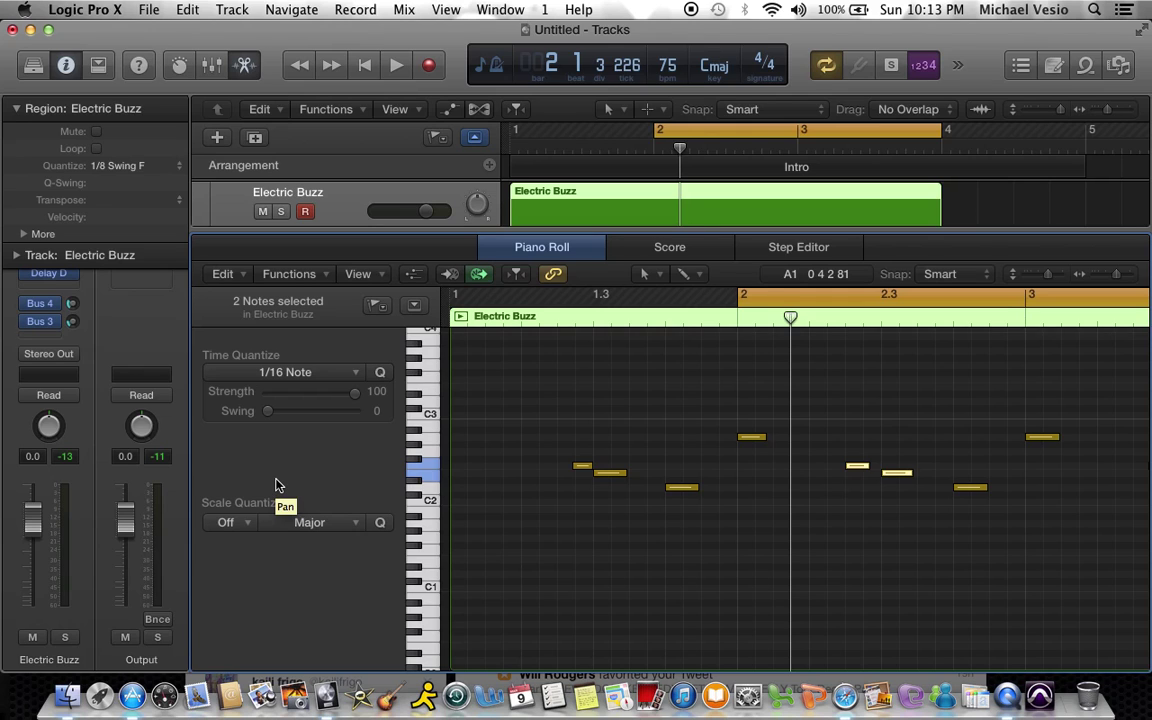
key(space)
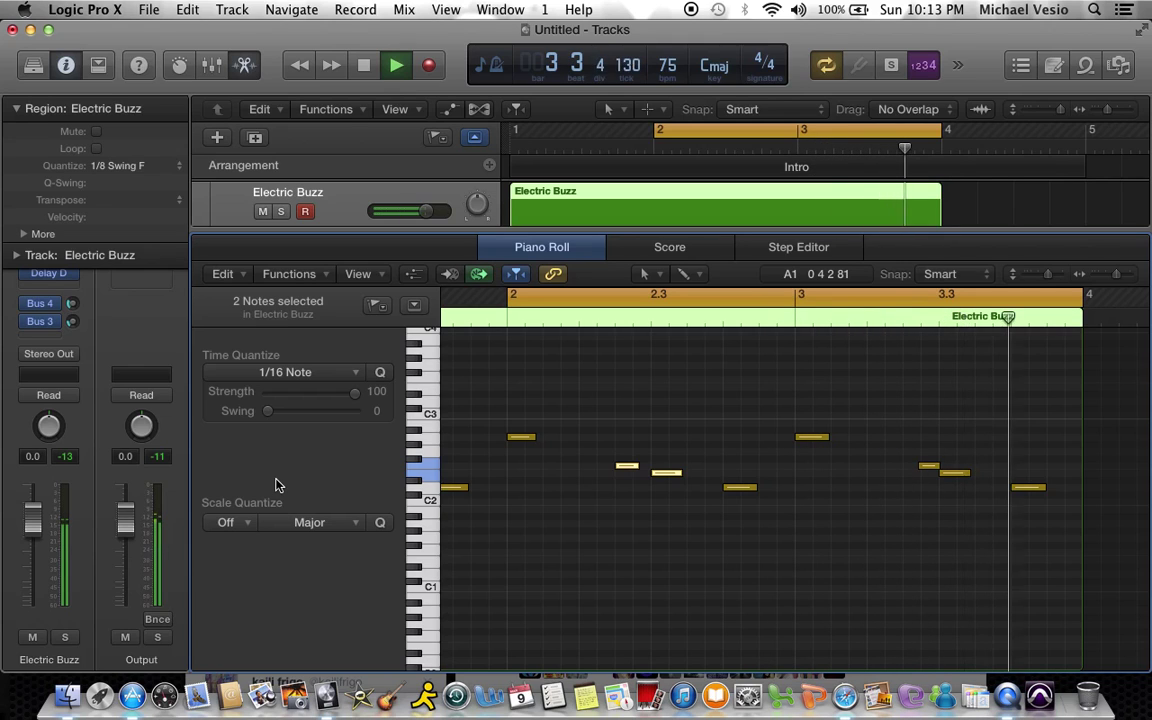
key(space)
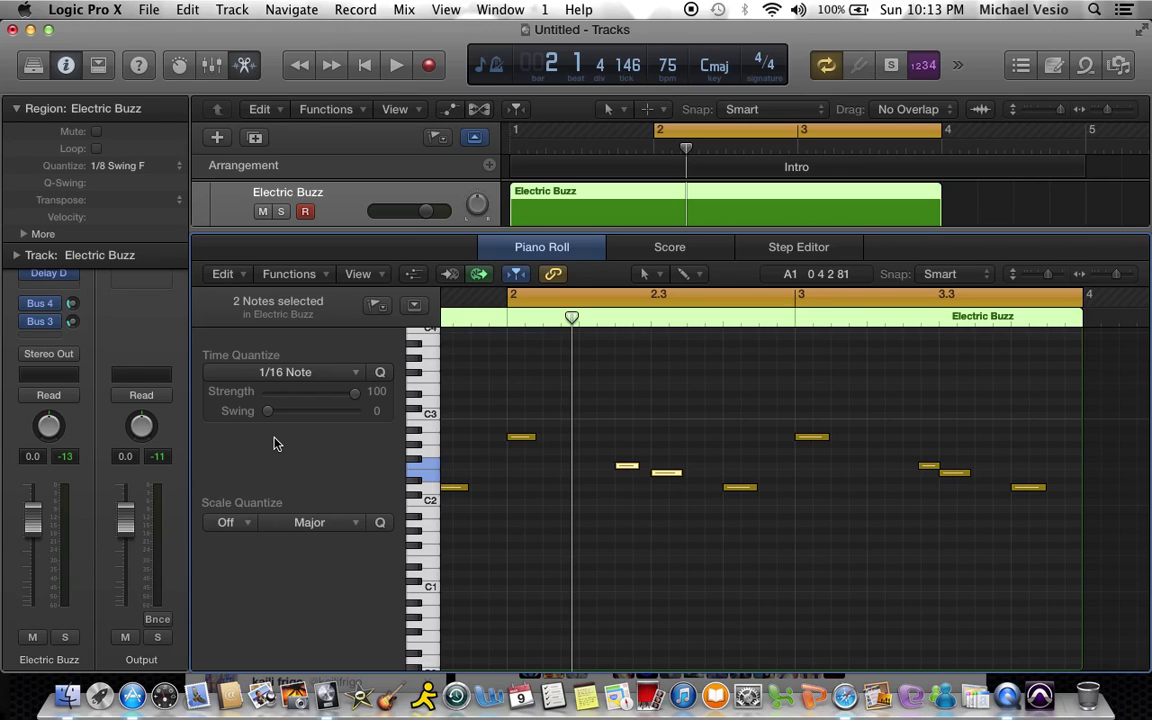
- Zoom out, select all eight notes, and set Scale Quantize to Natural Minor
click(1117, 276)
drag(1117, 276, 1109, 275)
drag(908, 380, 530, 576)
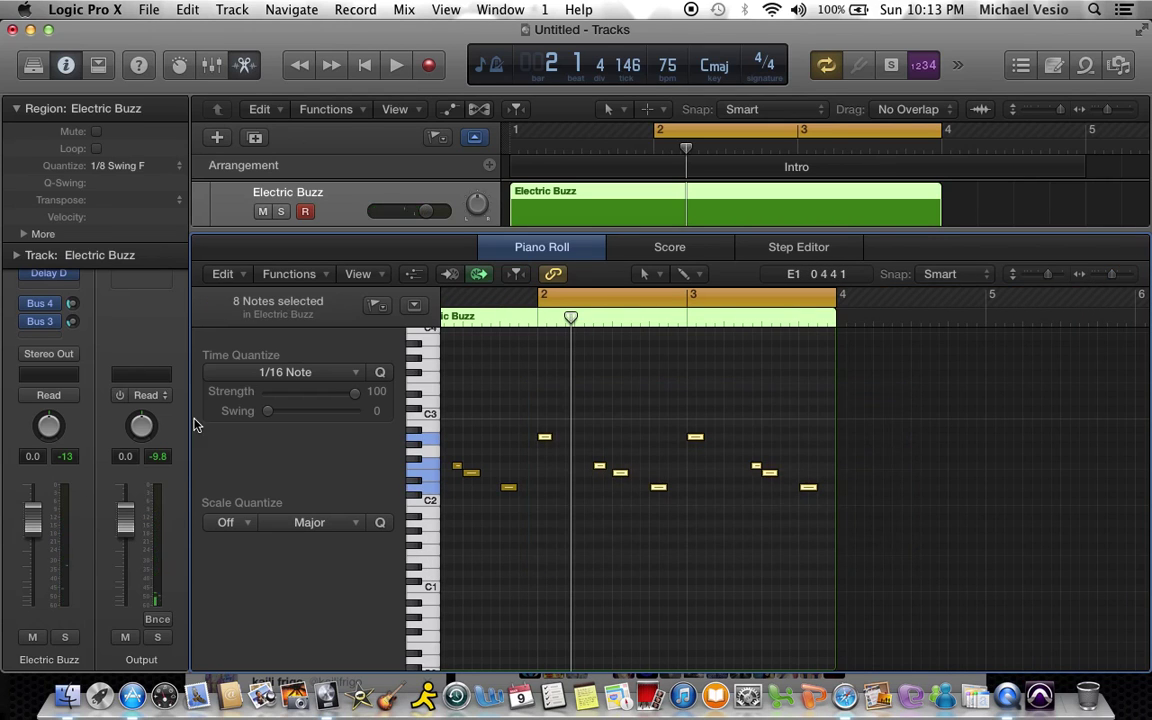
click(309, 522)
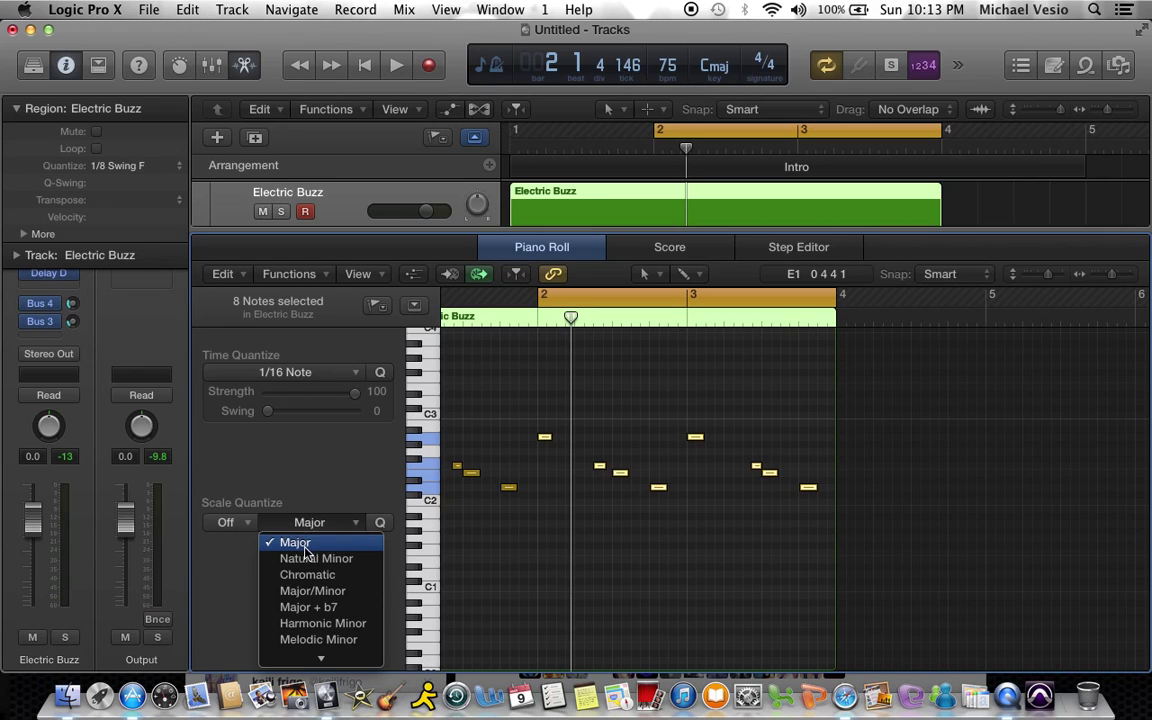
click(305, 560)
- Set the scale root to D and listen to D Natural Minor
click(227, 522)
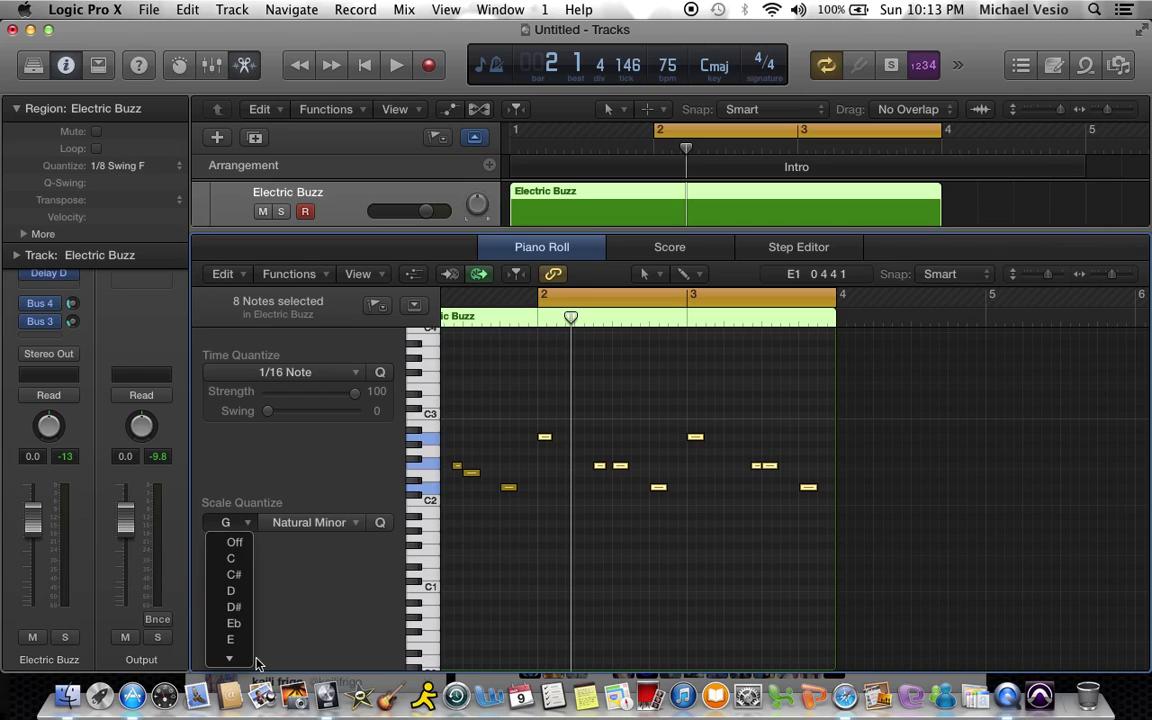
mouse_move(229, 656)
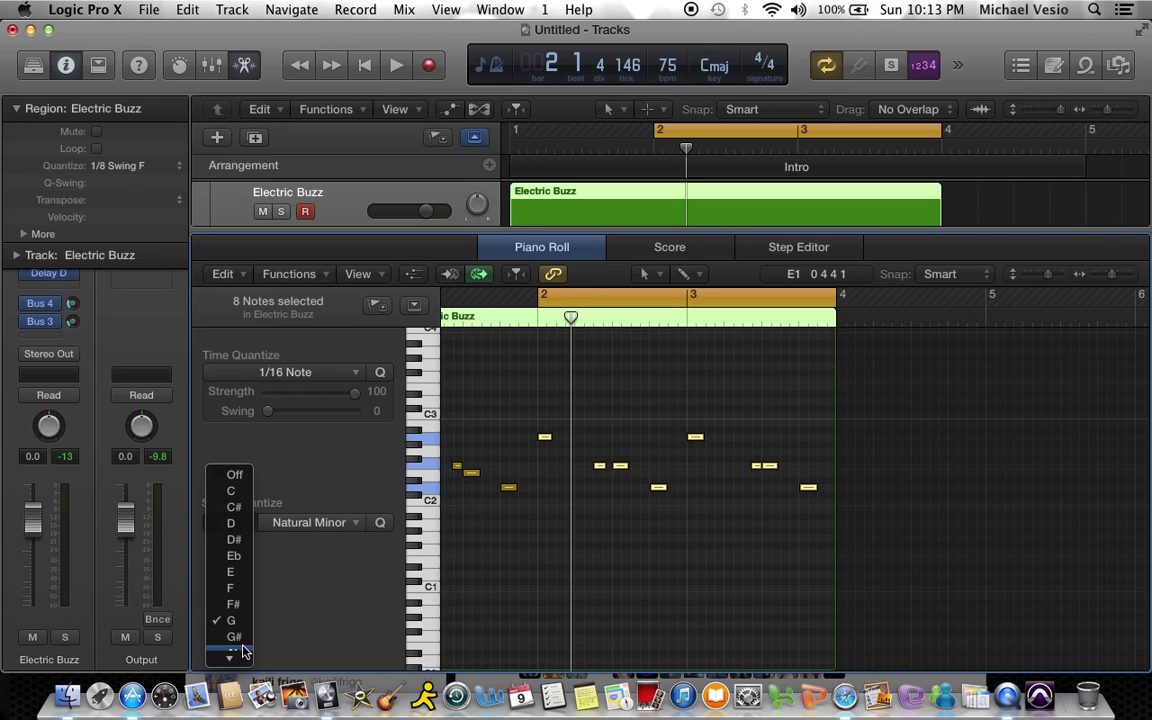
click(232, 523)
key(space)
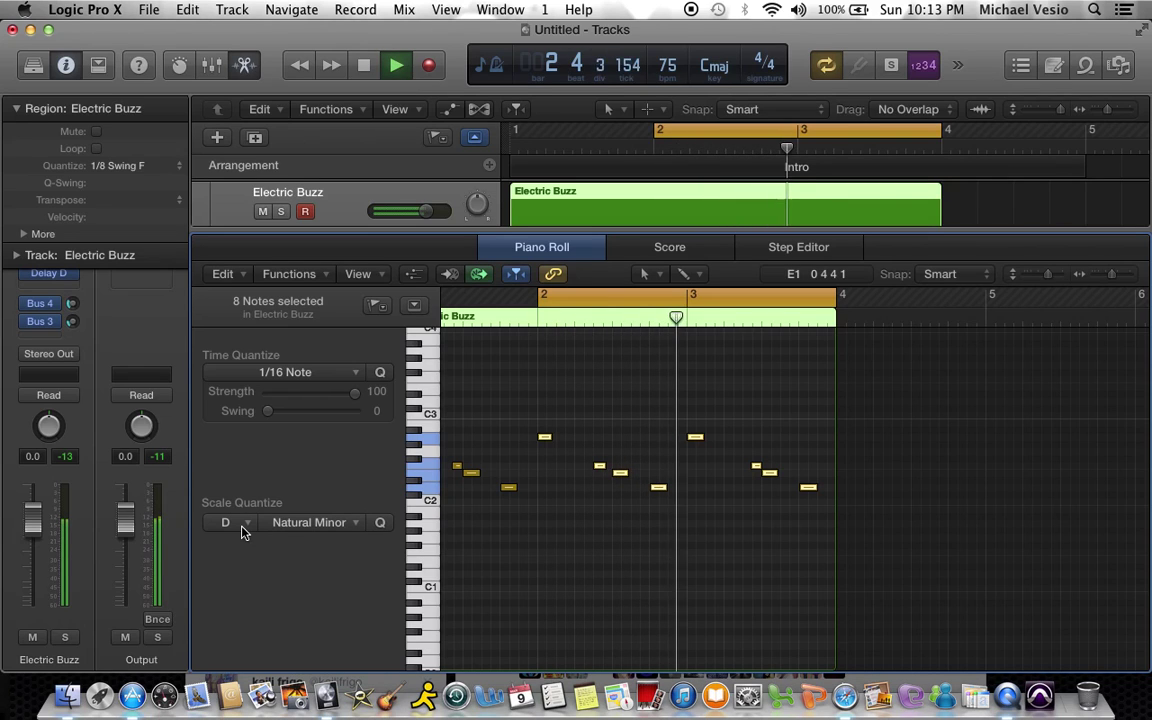
key(space)
- Audition the notes with the scale root changed to C#, then D#
click(236, 521)
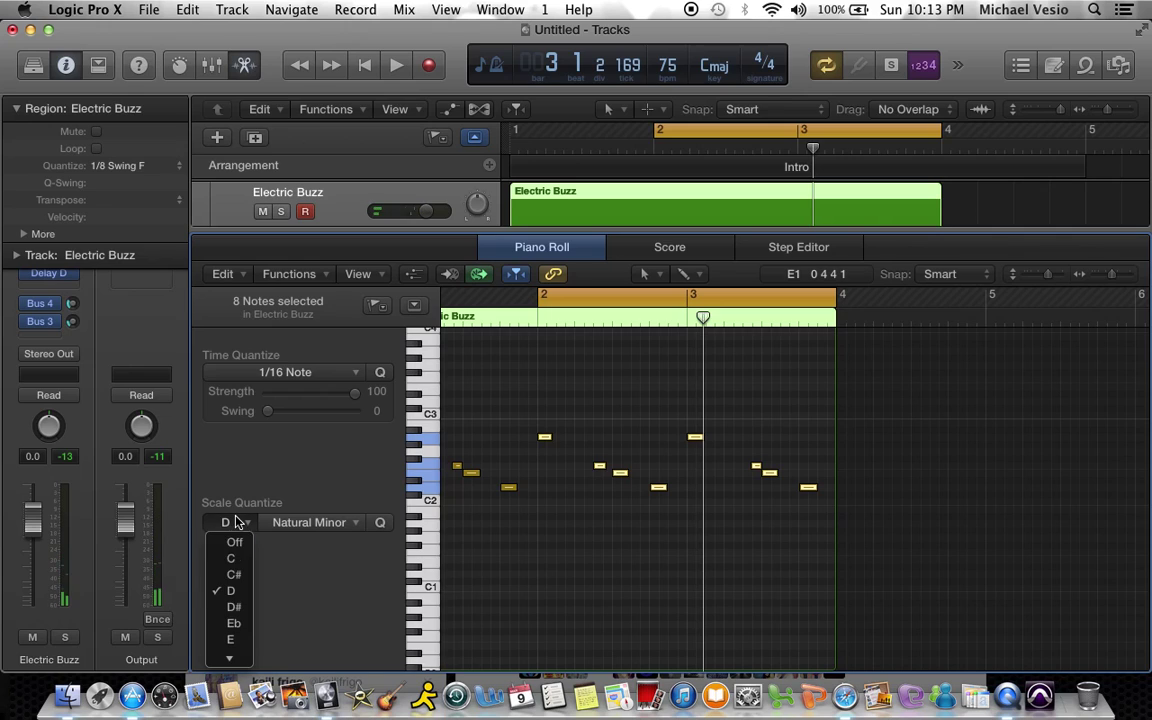
click(232, 574)
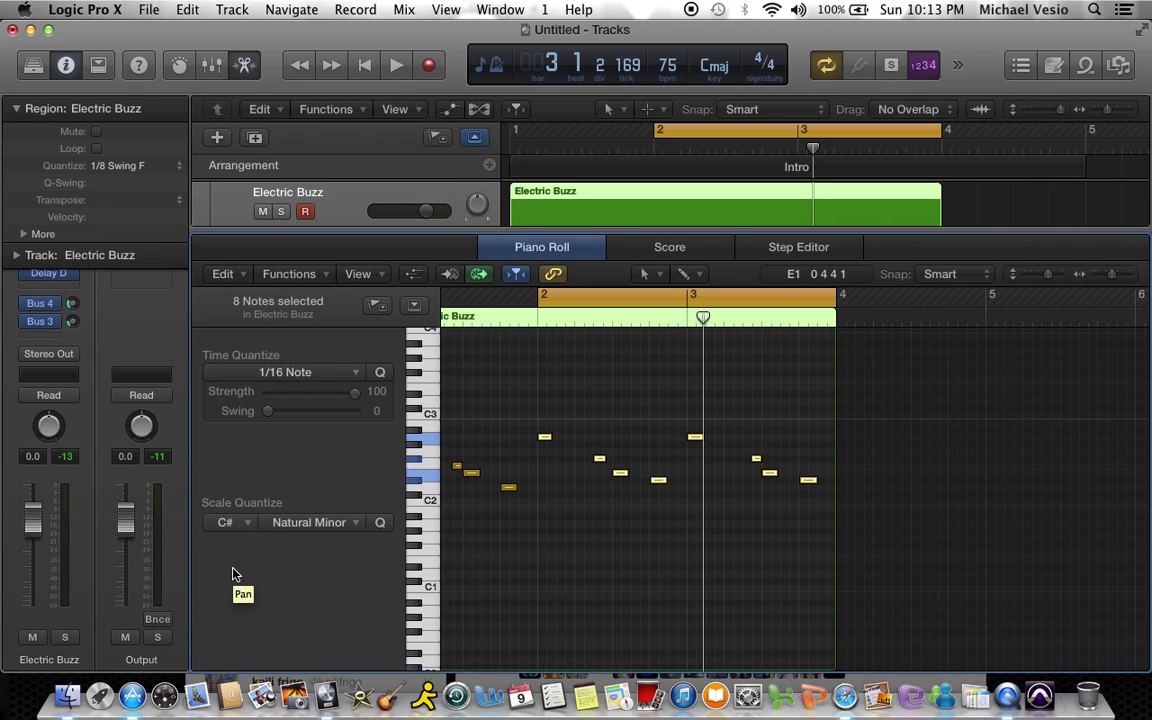
key(space)
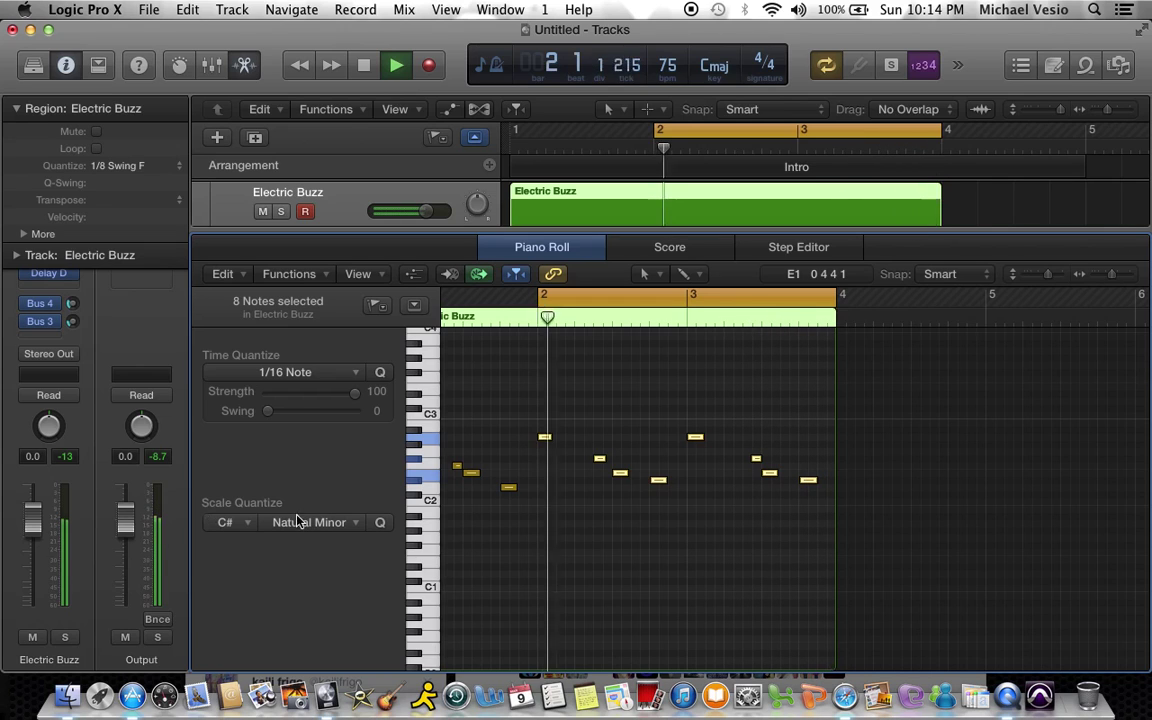
click(229, 524)
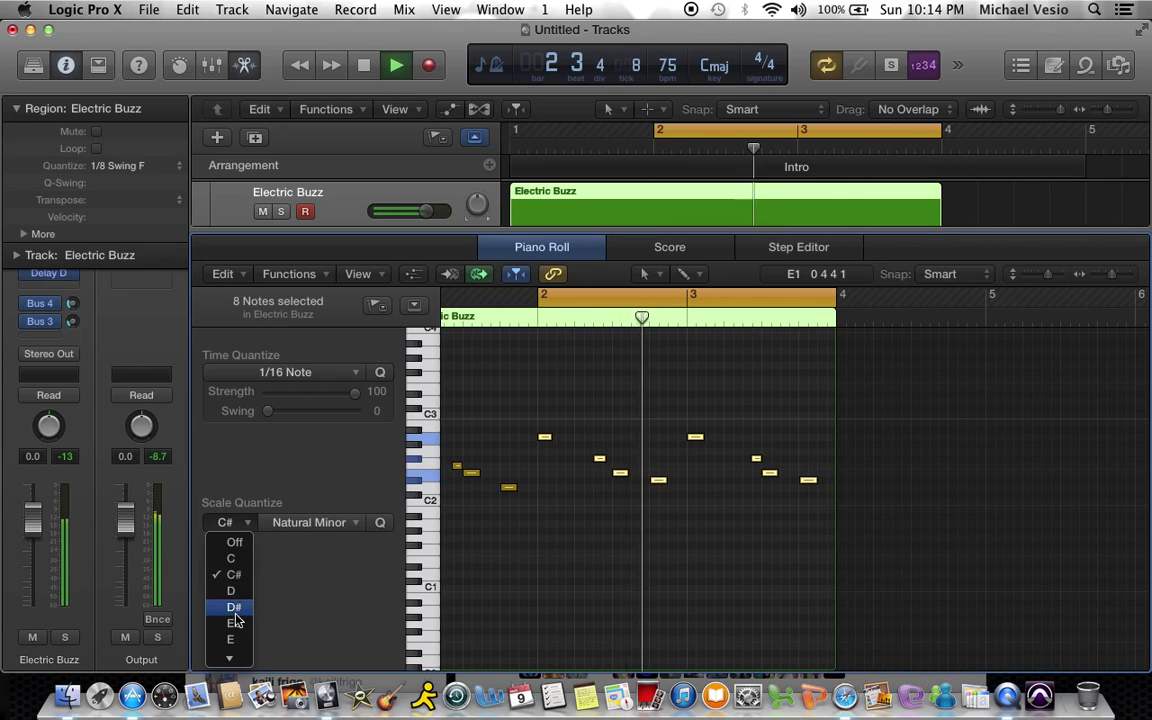
click(235, 610)
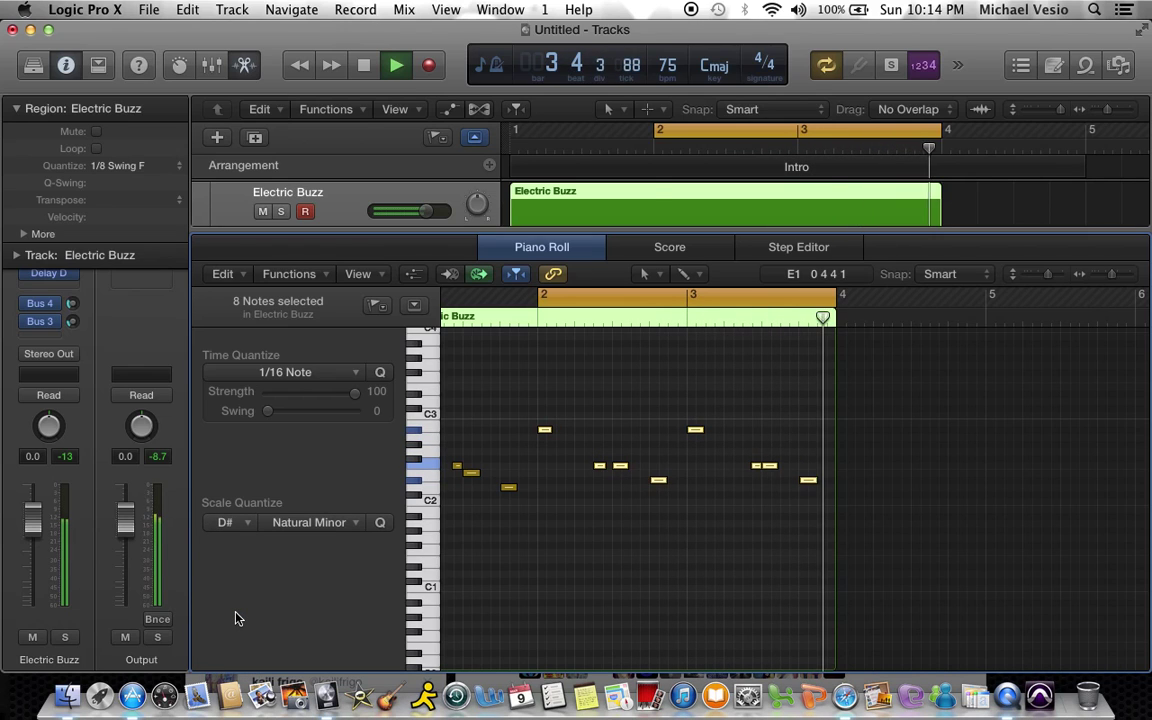
key(space)
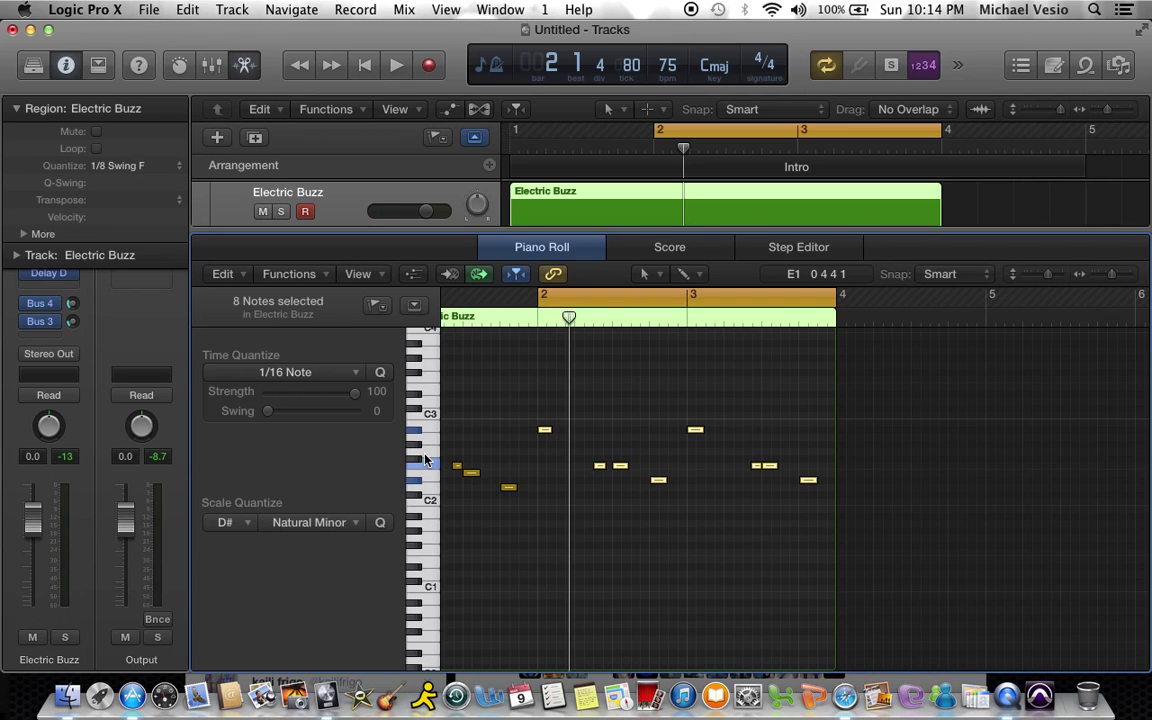
- Set the scale quantize root to Off and close the Piano Roll
click(225, 522)
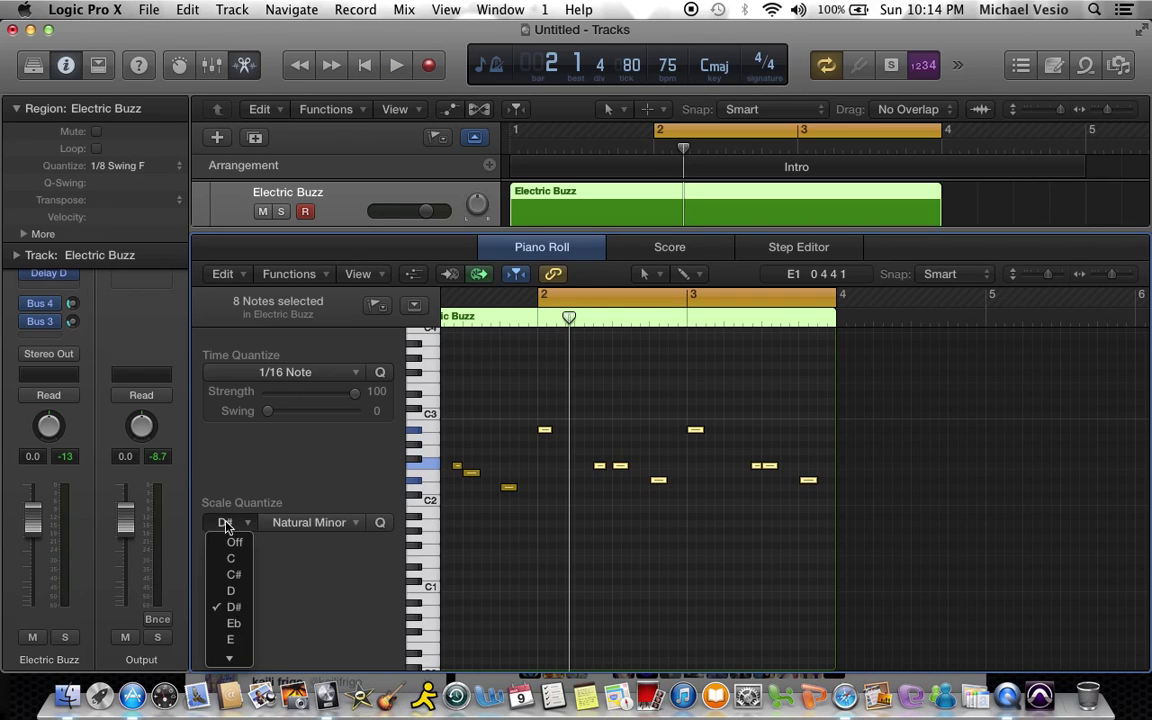
click(236, 543)
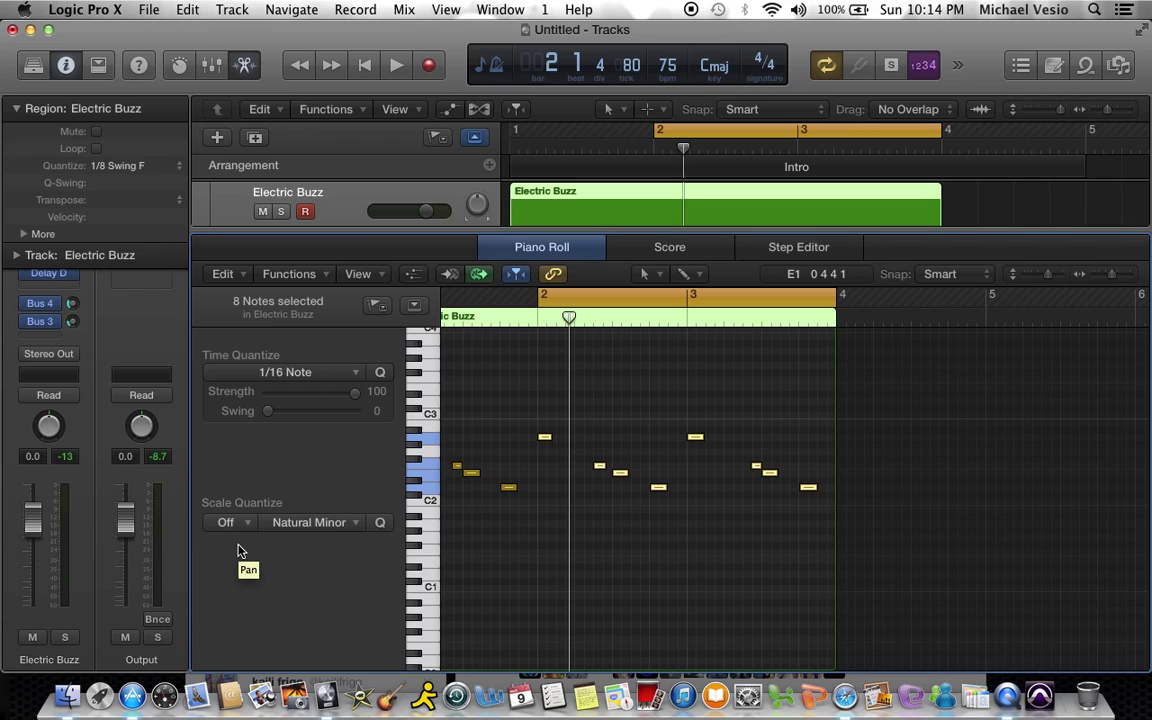
key(e)
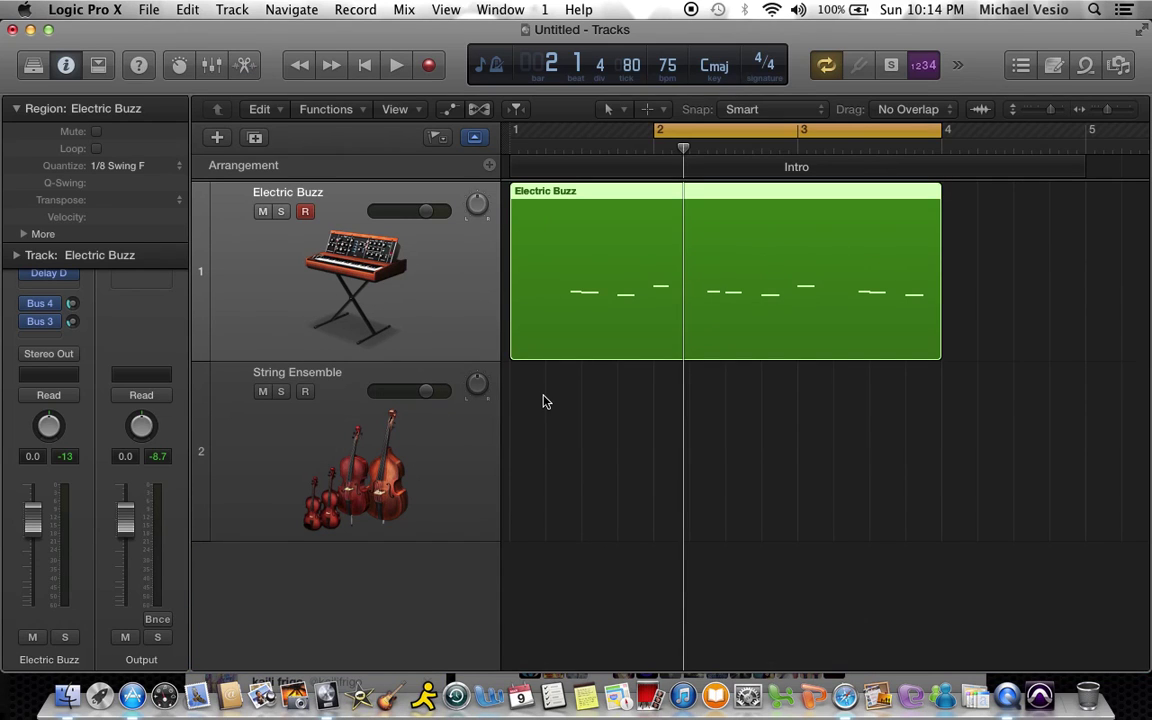
click(602, 303)
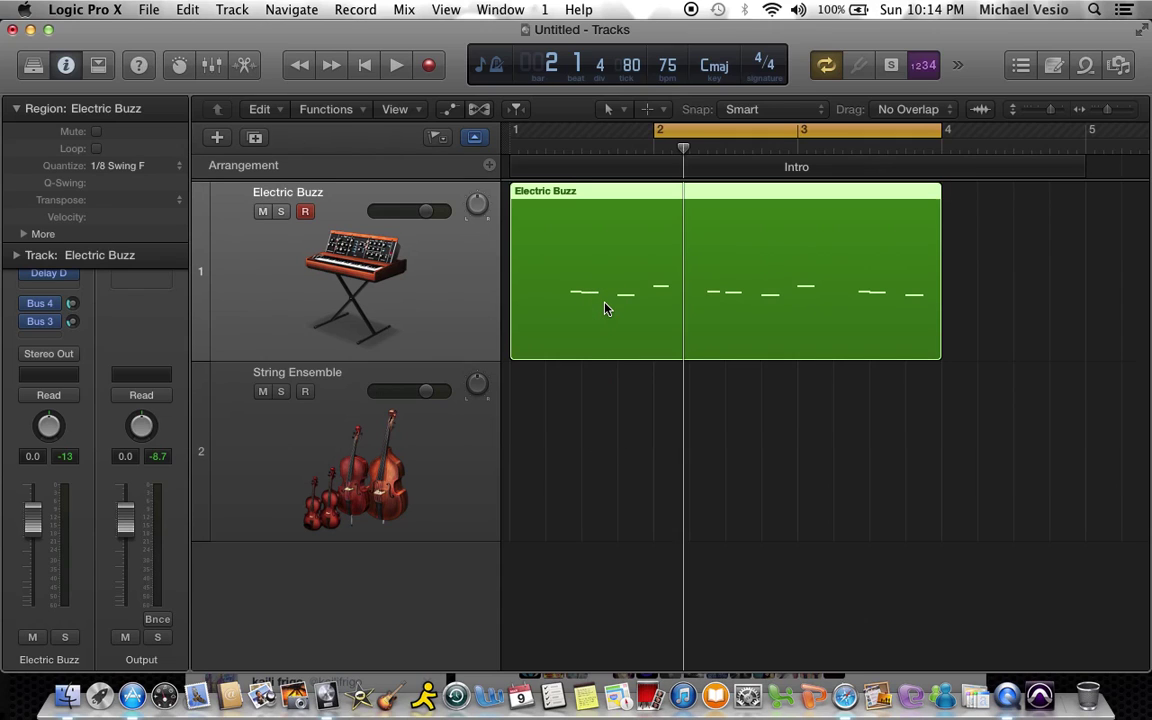